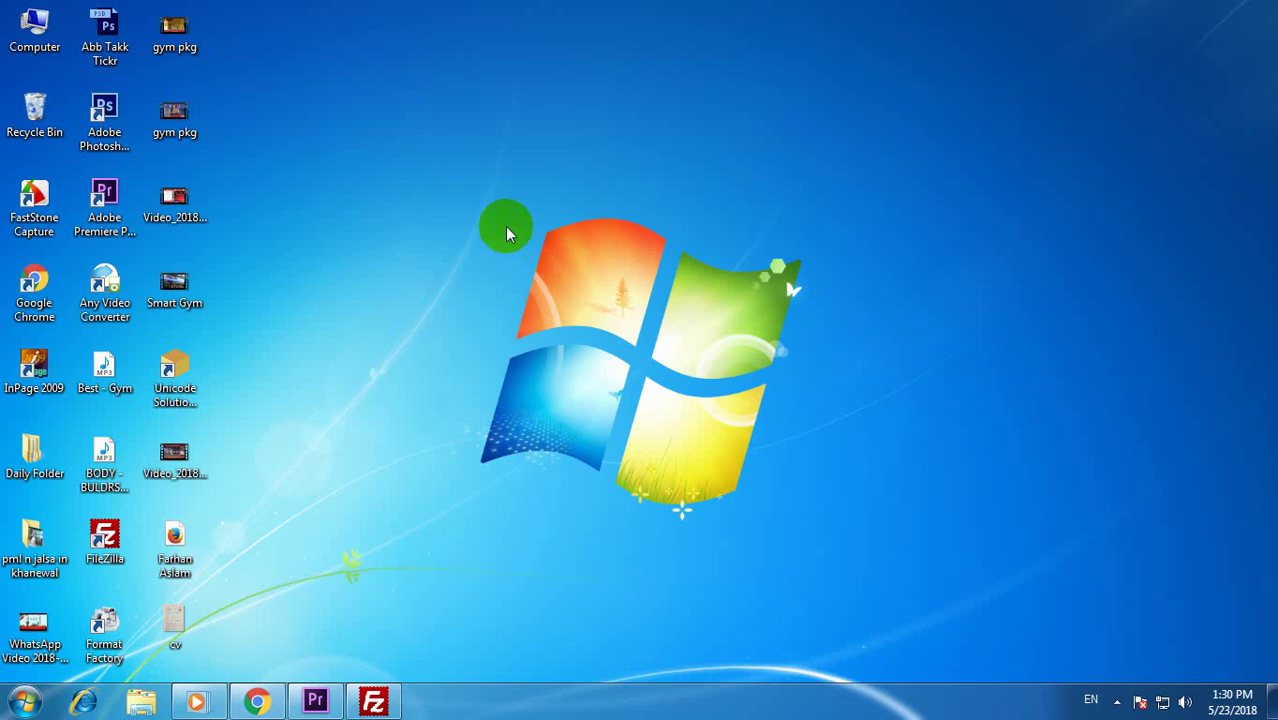
Launch Adobe Photoshop CS6 from the Windows 7 Start menu
right_click(503, 222)
click(545, 276)
click(22, 700)
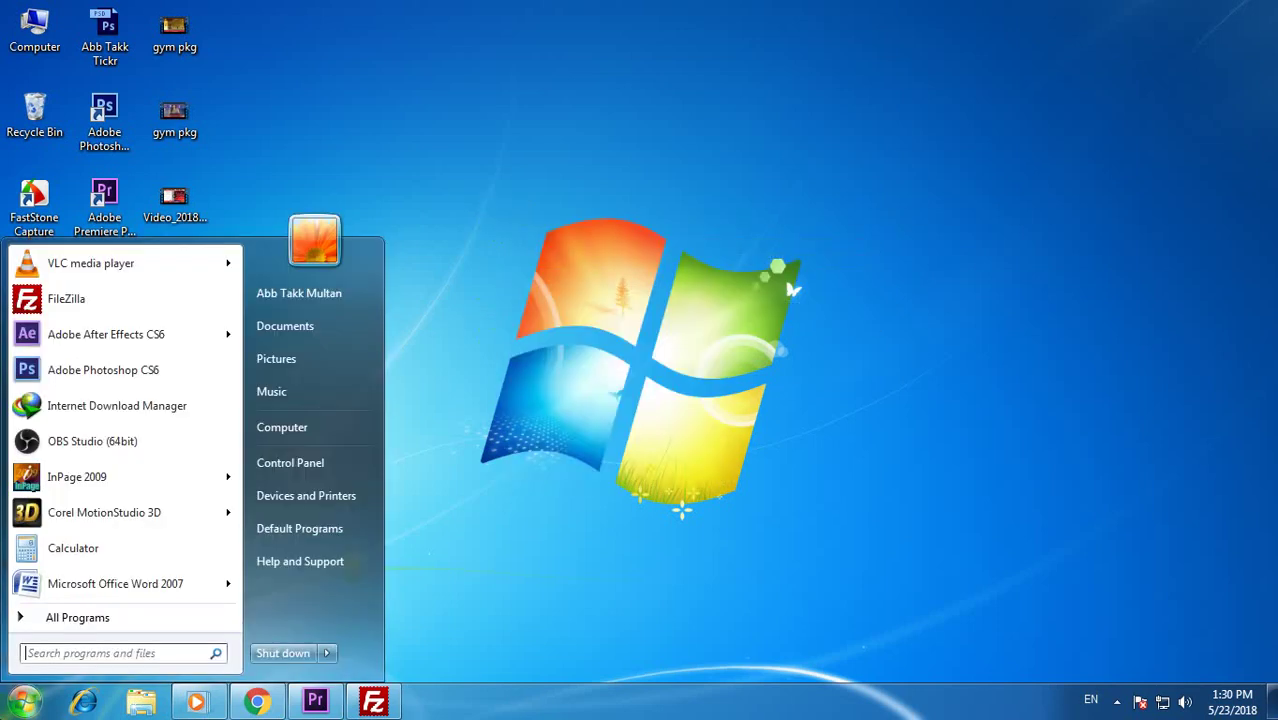
click(150, 365)
right_click(833, 358)
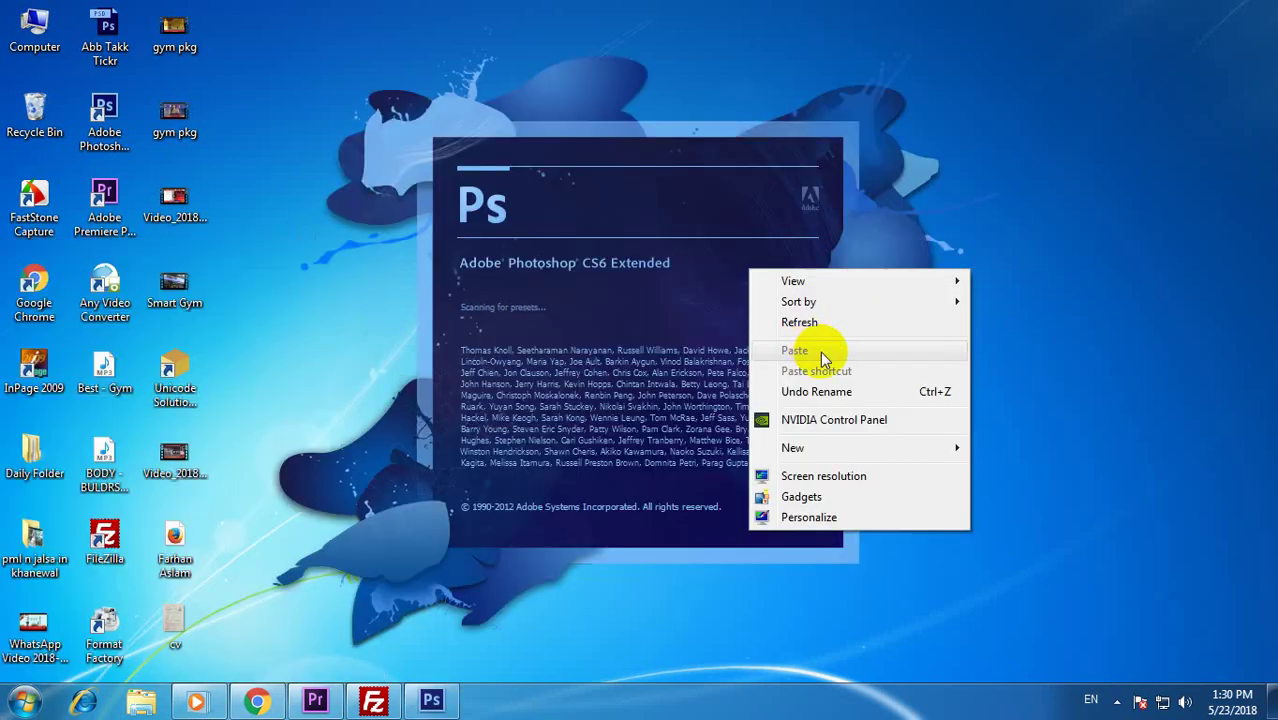
click(822, 322)
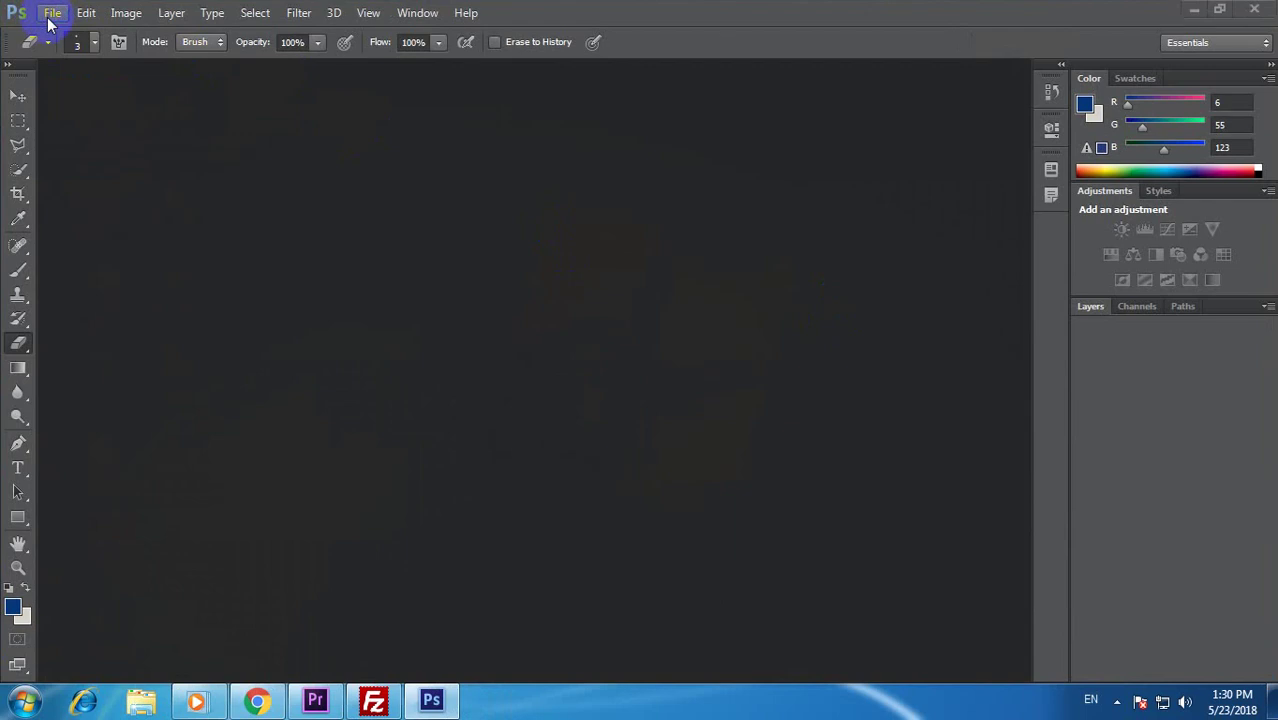
Dismiss the trial prompt and continue using the trial version
click(52, 13)
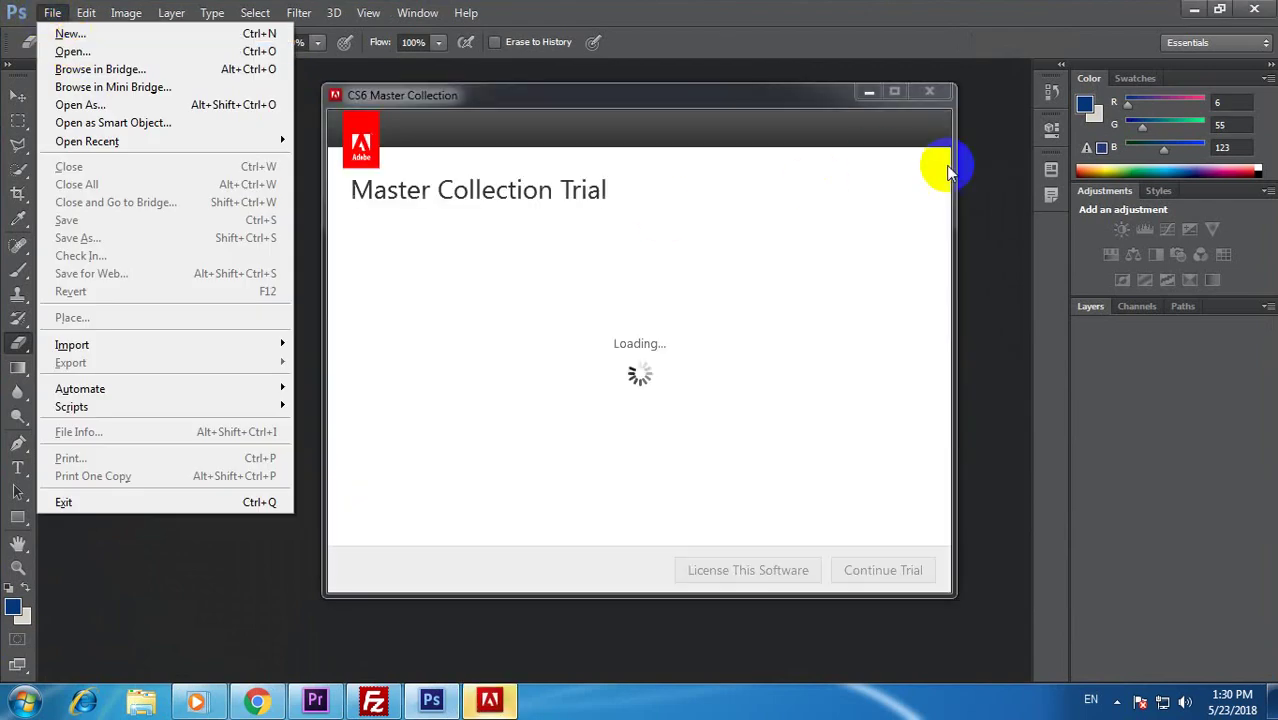
click(855, 245)
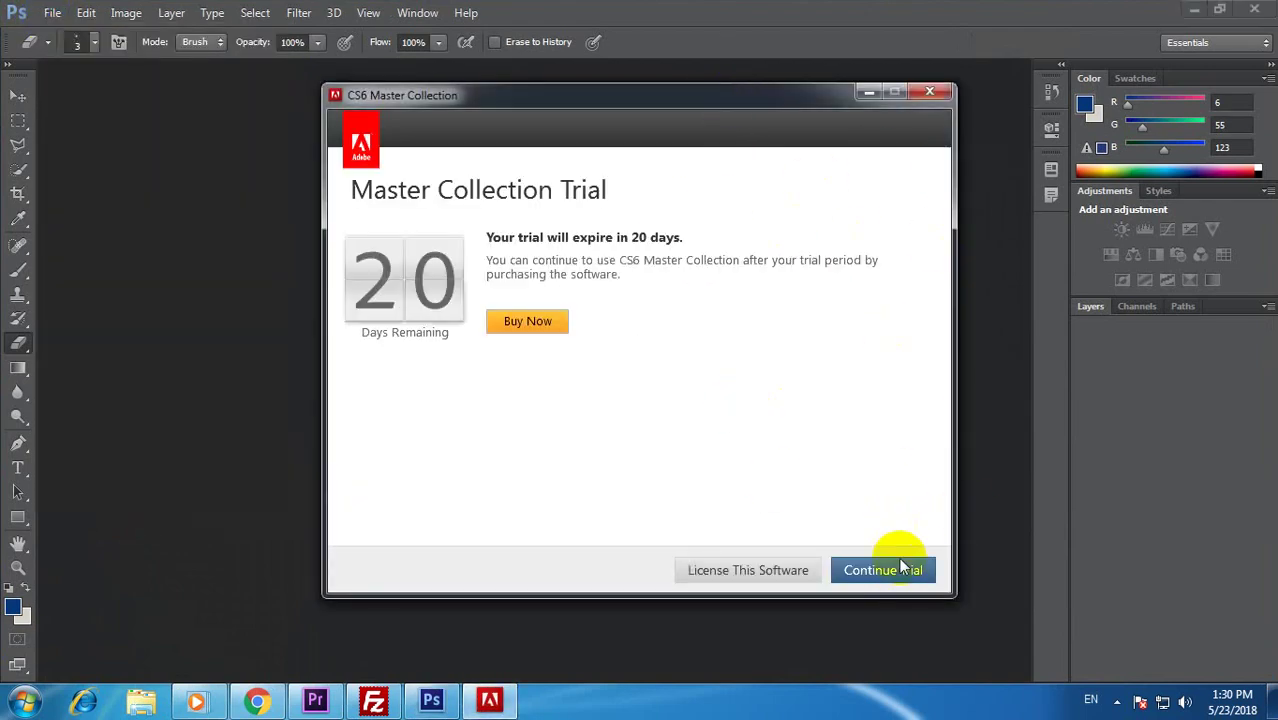
click(895, 568)
Create a new Film & Video document, HDTV 1080p/29.97, at 300 pixels/inch
click(52, 13)
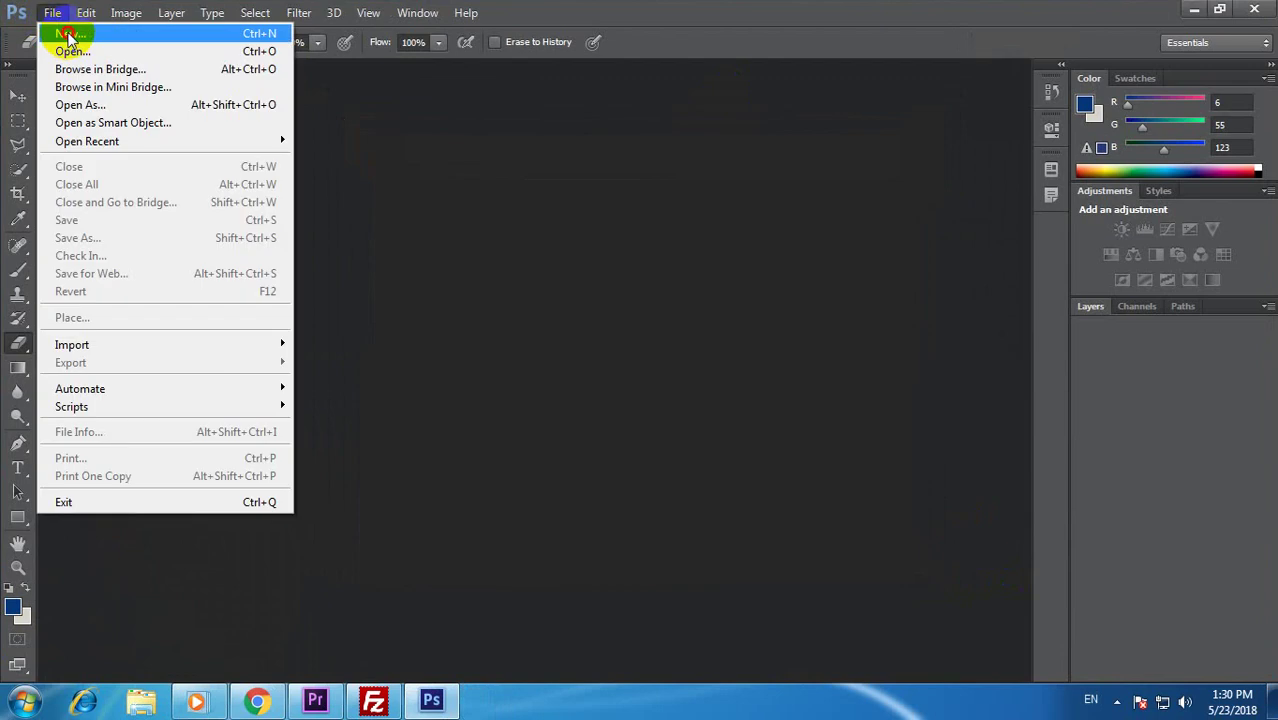
click(70, 30)
click(694, 170)
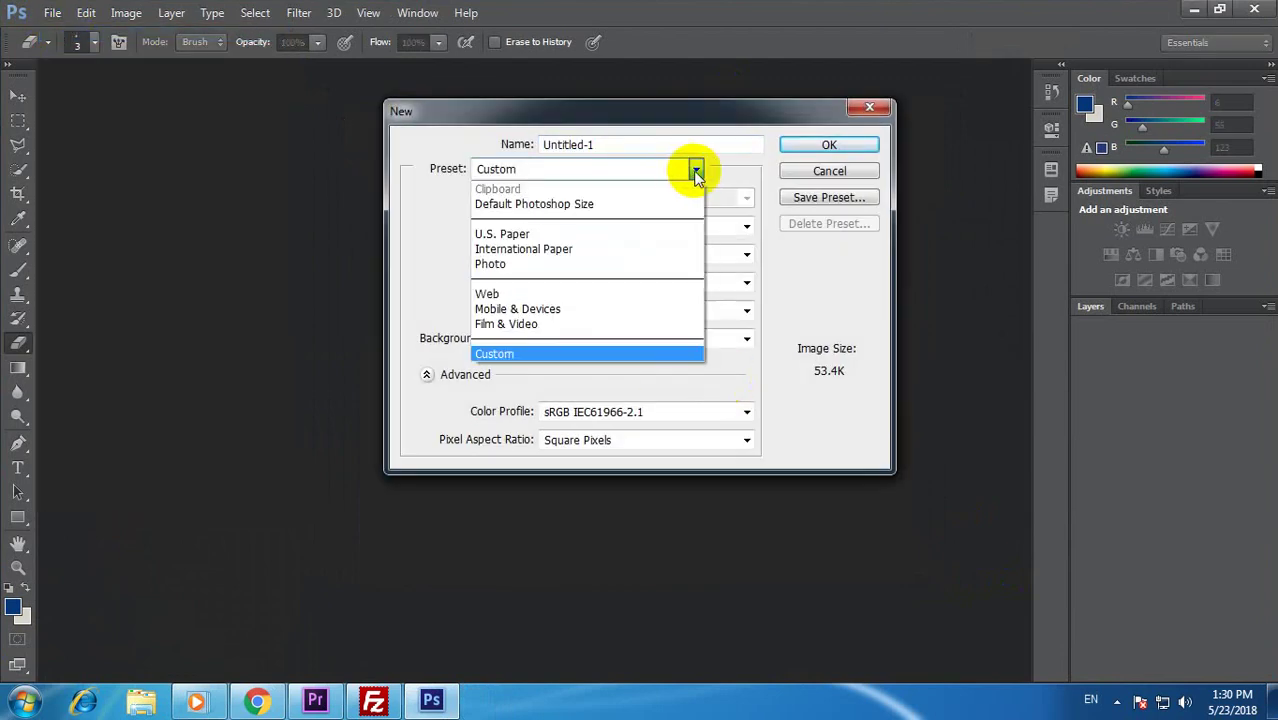
click(533, 321)
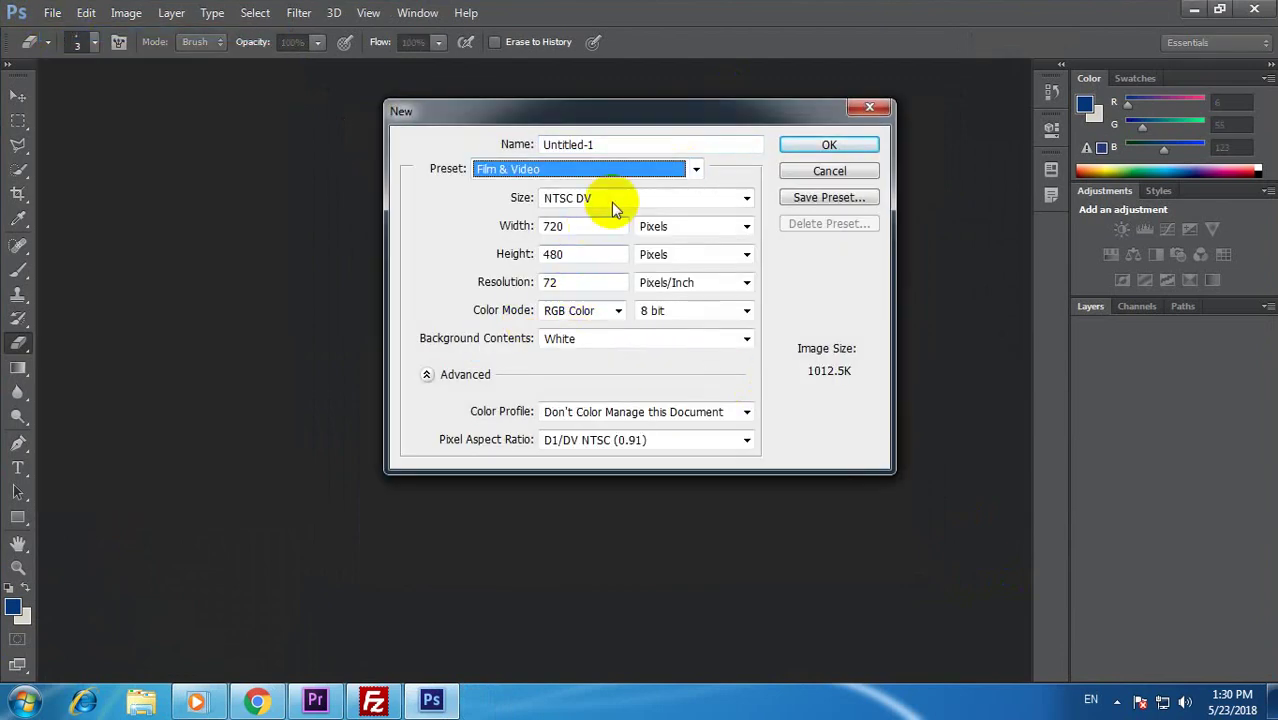
click(742, 198)
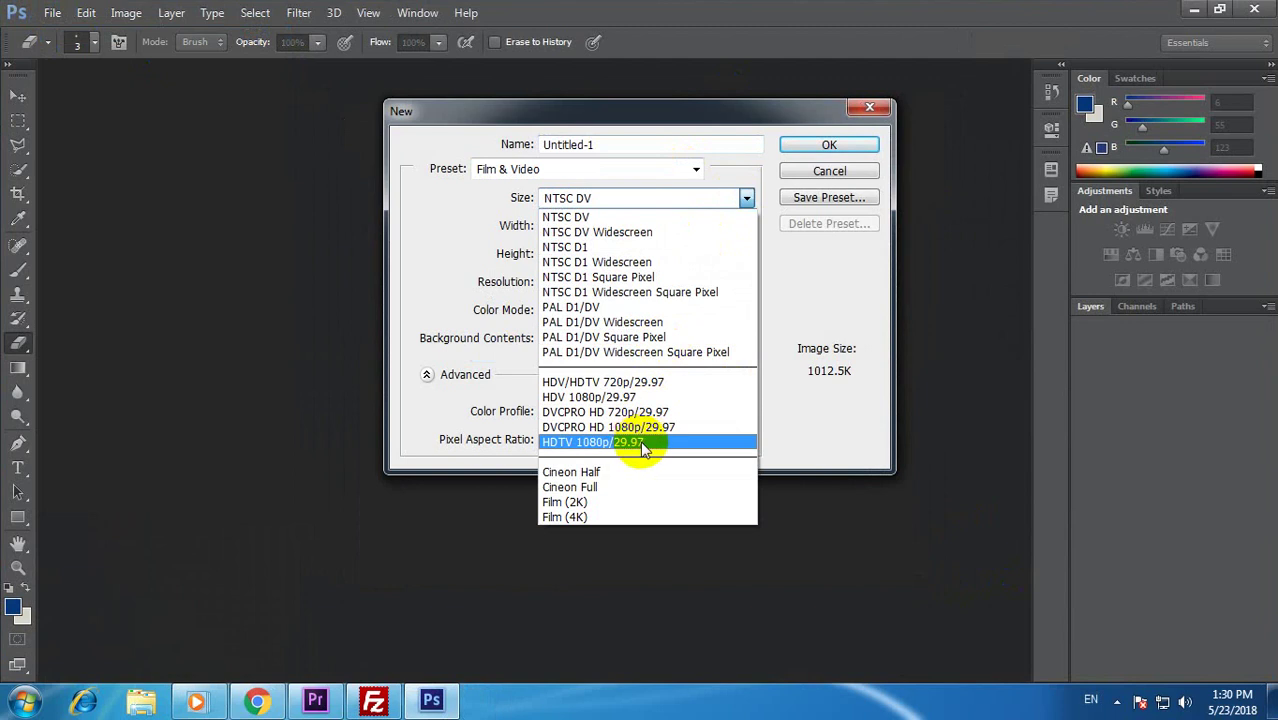
click(643, 449)
double_click(552, 282)
text(30)
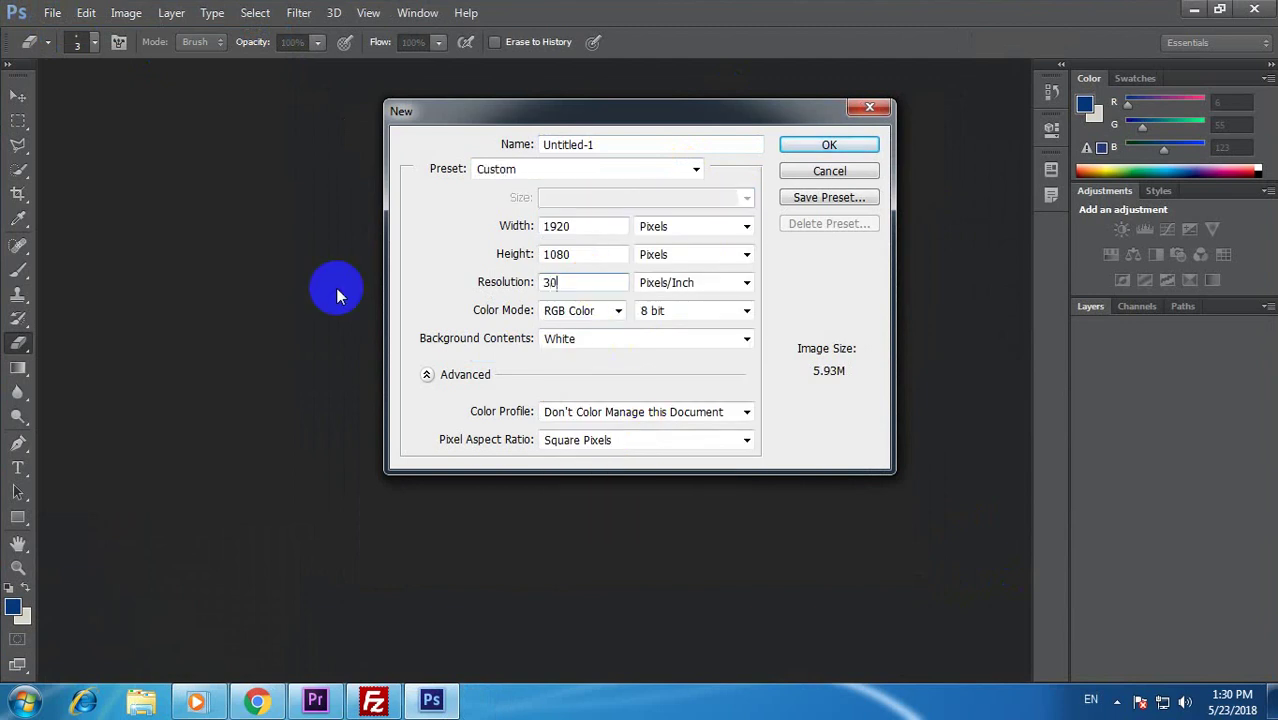
text(0)
key(Return)
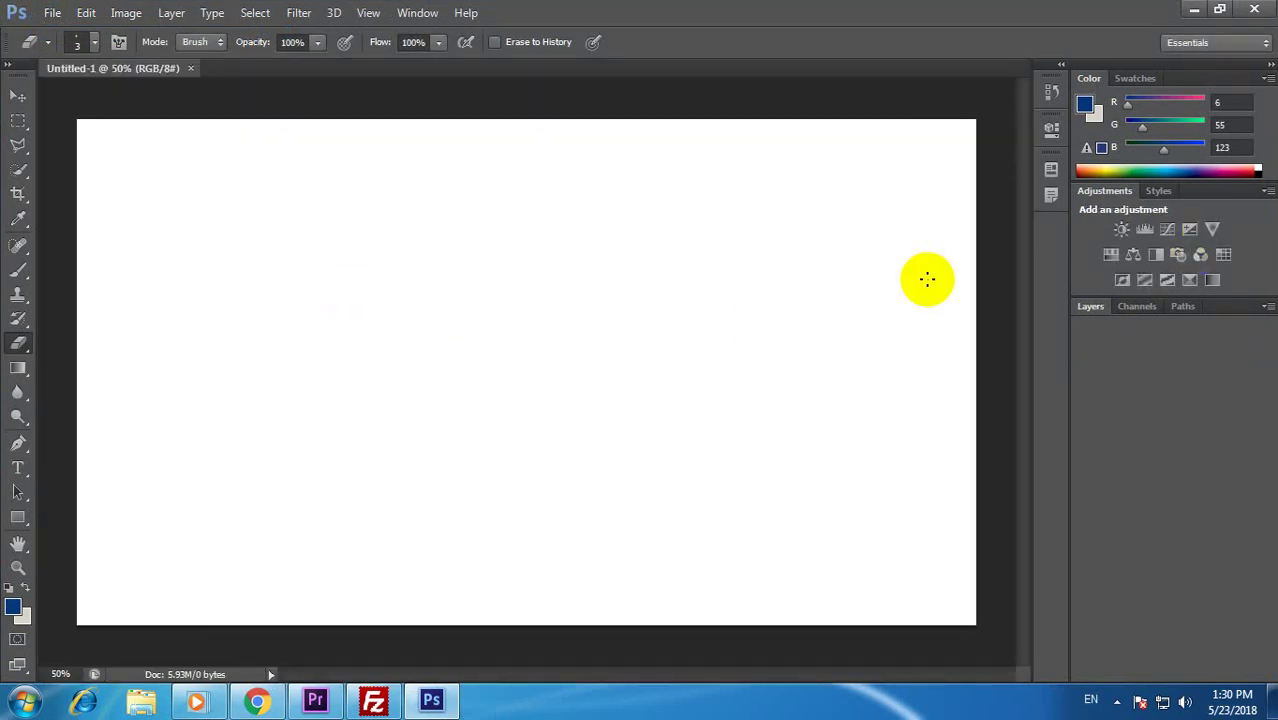
Show the Layers panel and convert the Background into Layer 0
click(417, 13)
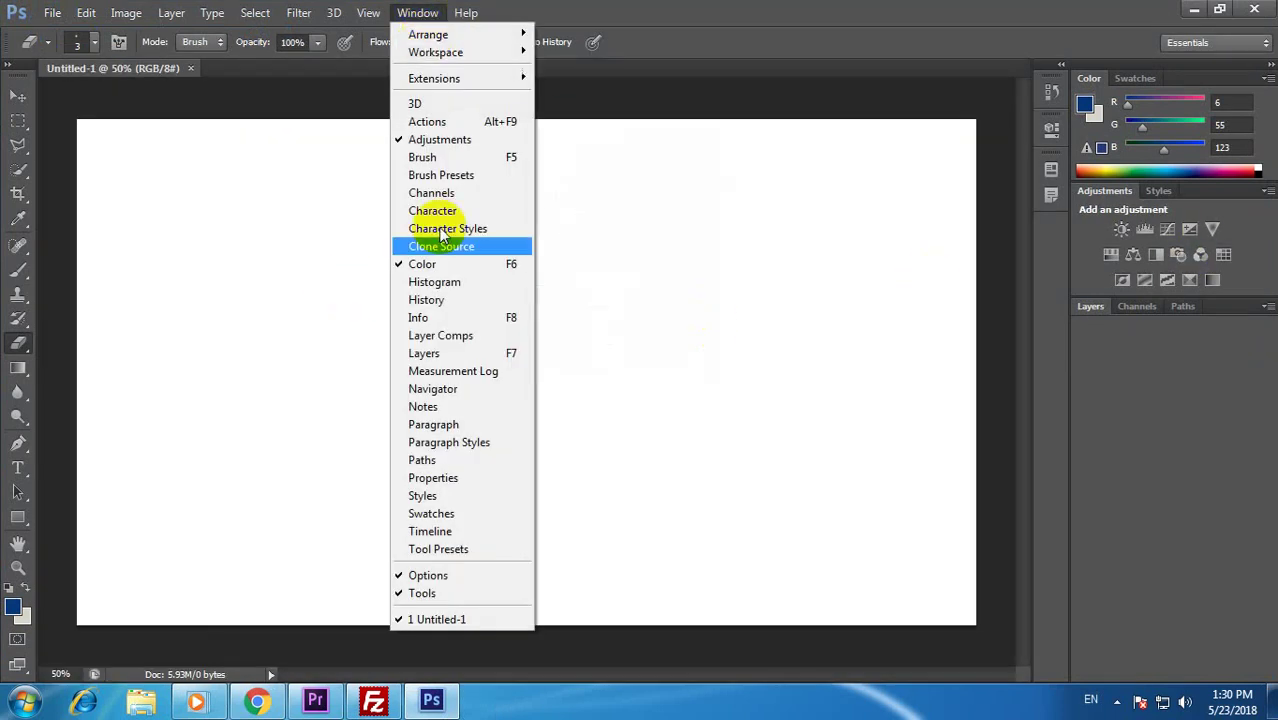
click(424, 353)
double_click(1117, 407)
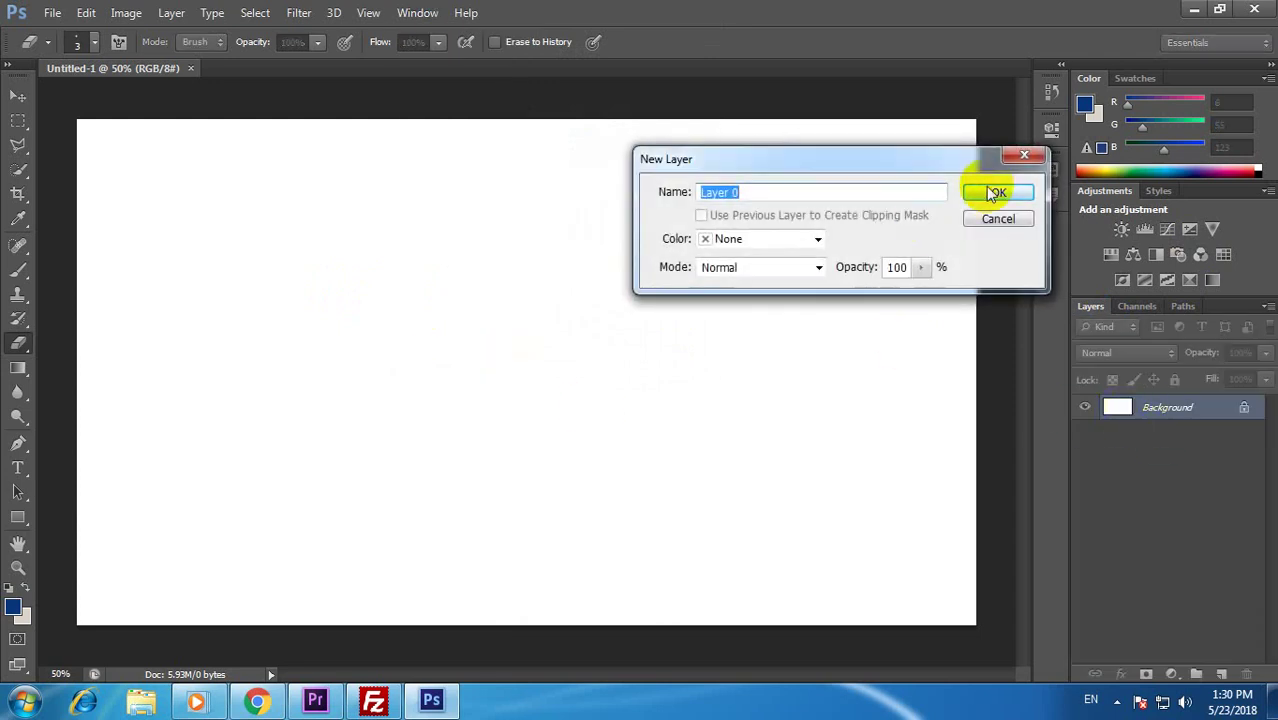
click(1000, 195)
Squash Layer 0 into a thin strip along the canvas bottom
click(18, 95)
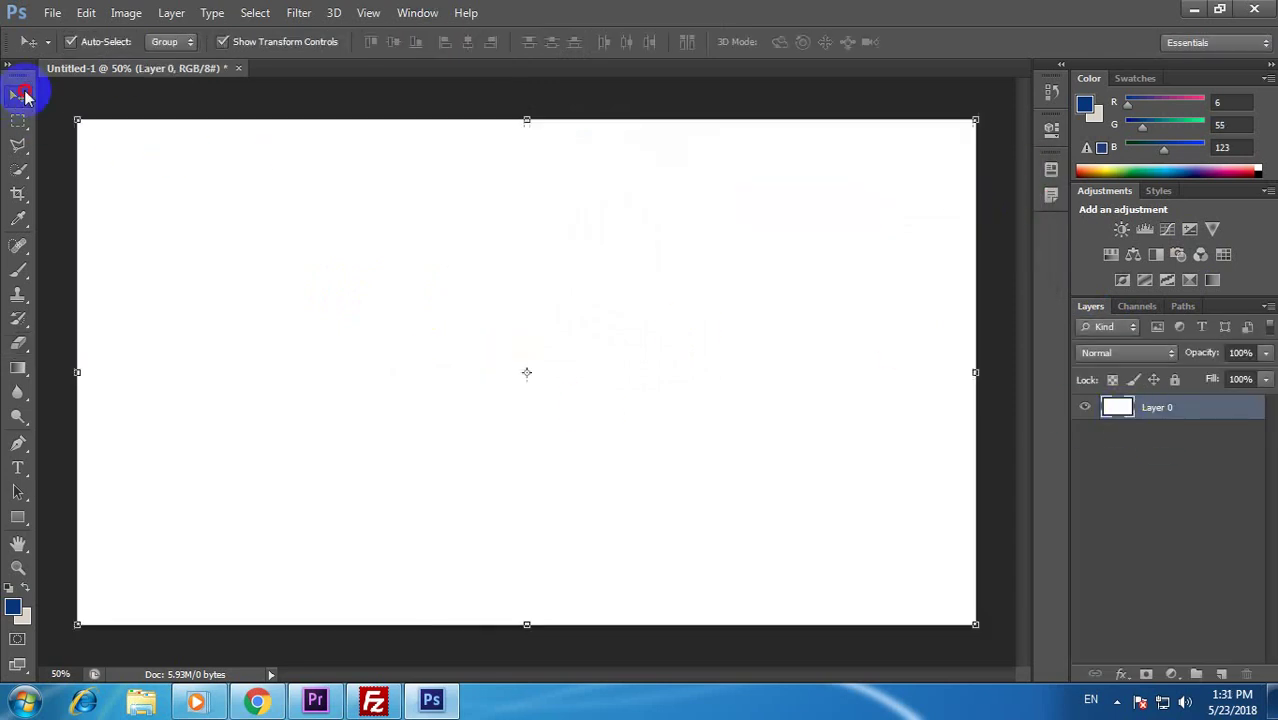
drag(527, 118, 478, 556)
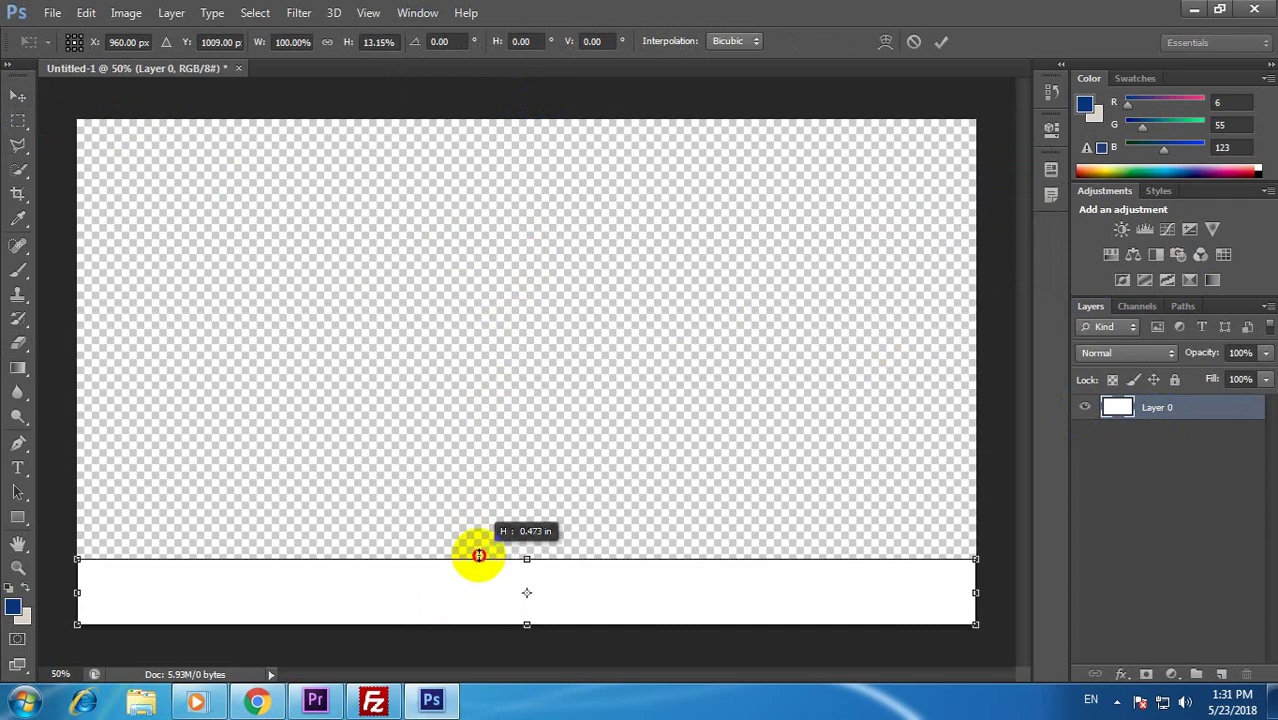
key(Return)
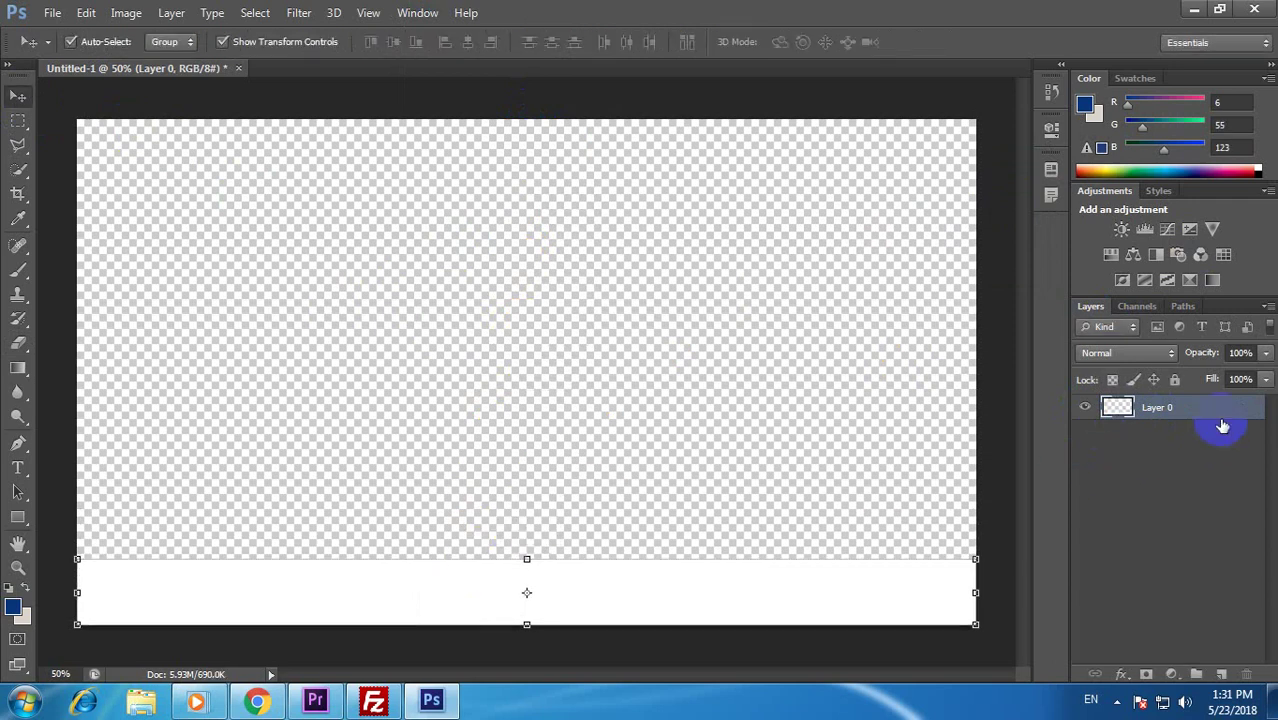
Enable Gradient Overlay in Layer 0's style and open its gradient for editing
double_click(1221, 418)
click(744, 341)
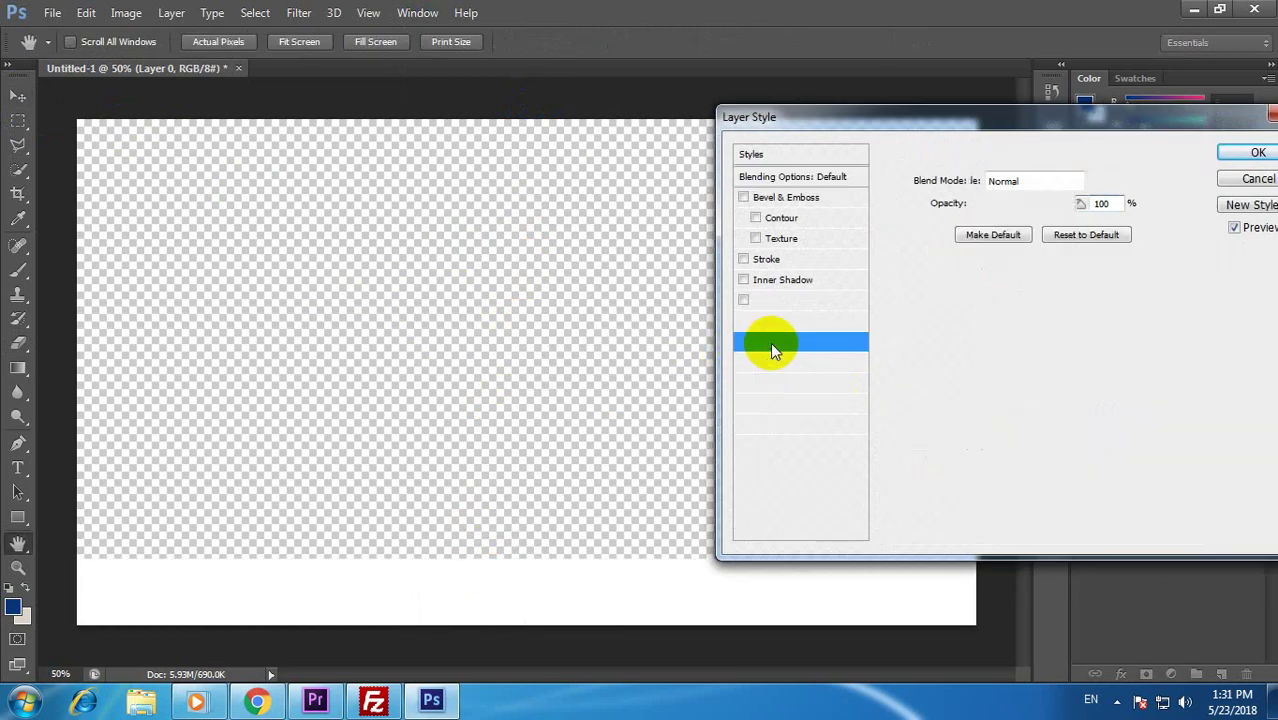
click(744, 364)
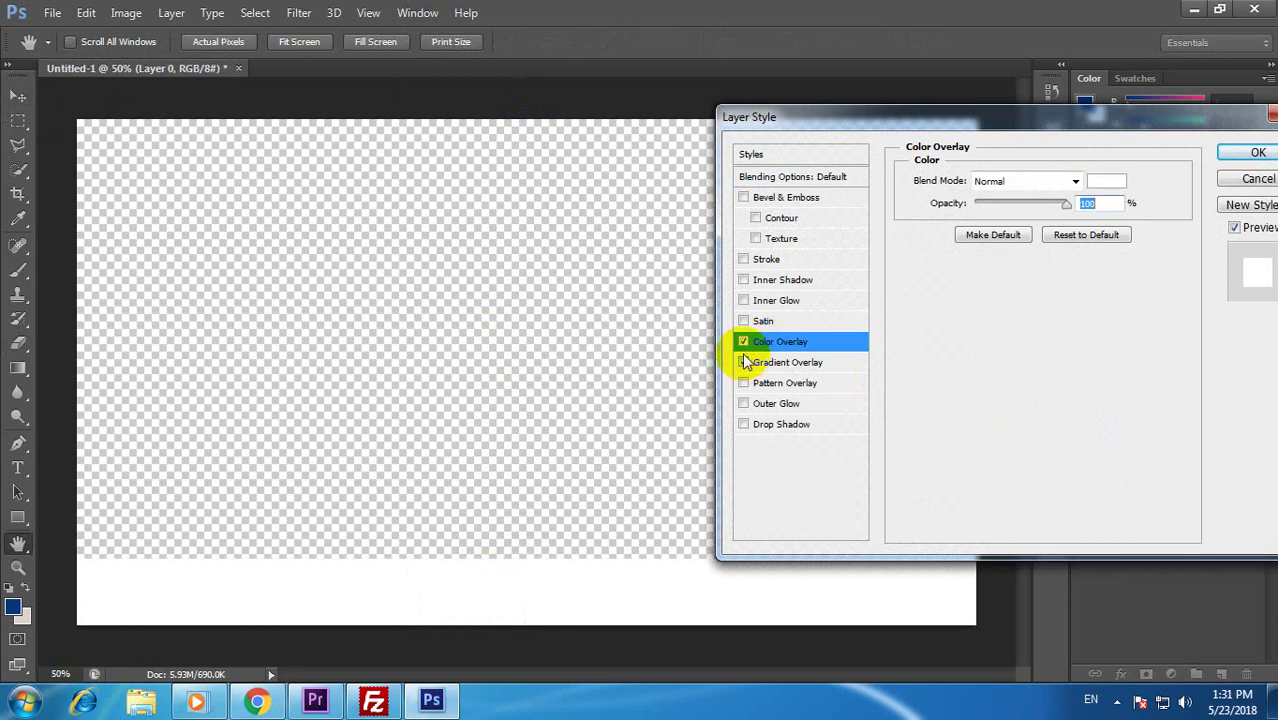
click(744, 362)
click(787, 362)
click(1077, 225)
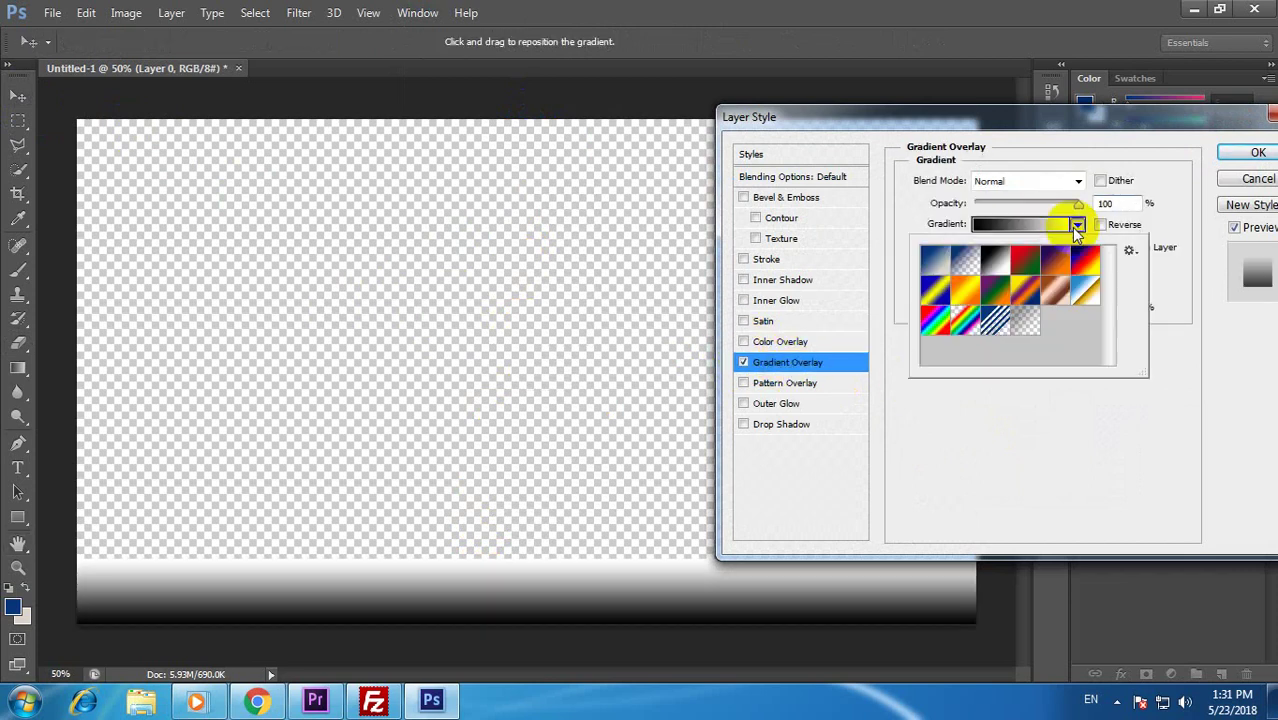
click(1000, 224)
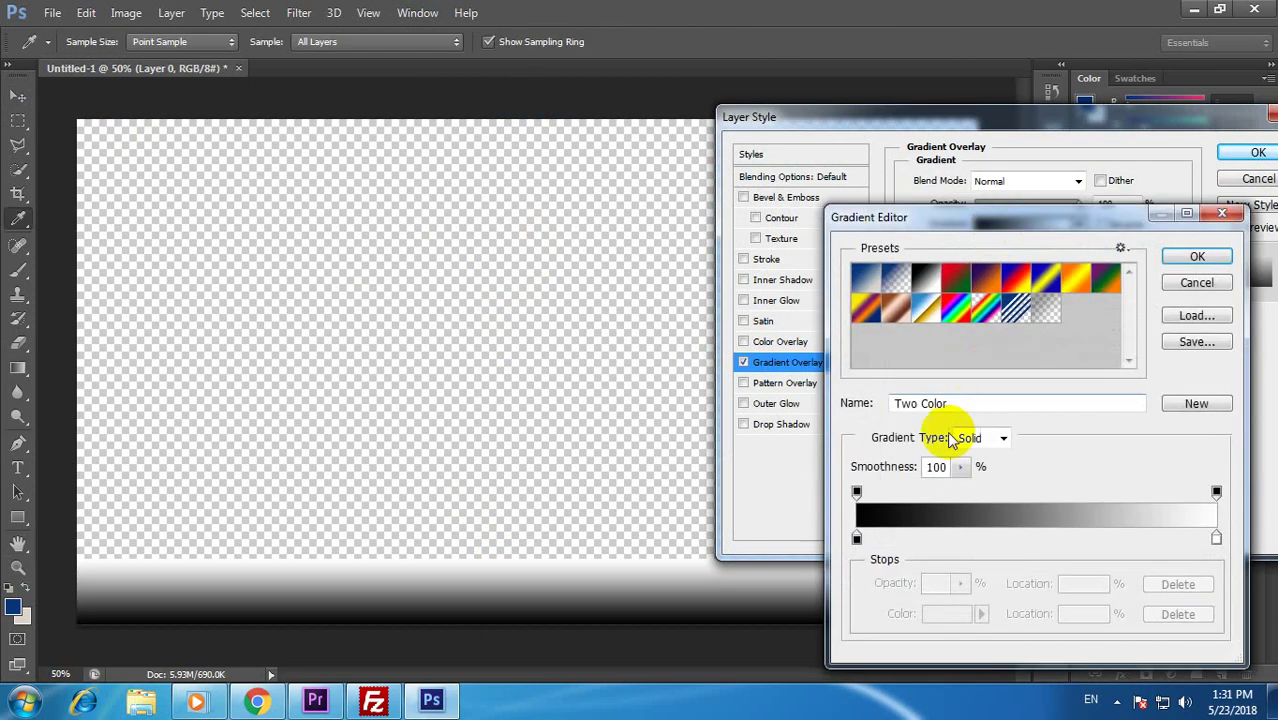
Set the gradient's left colour stop to bright red
click(878, 535)
click(946, 613)
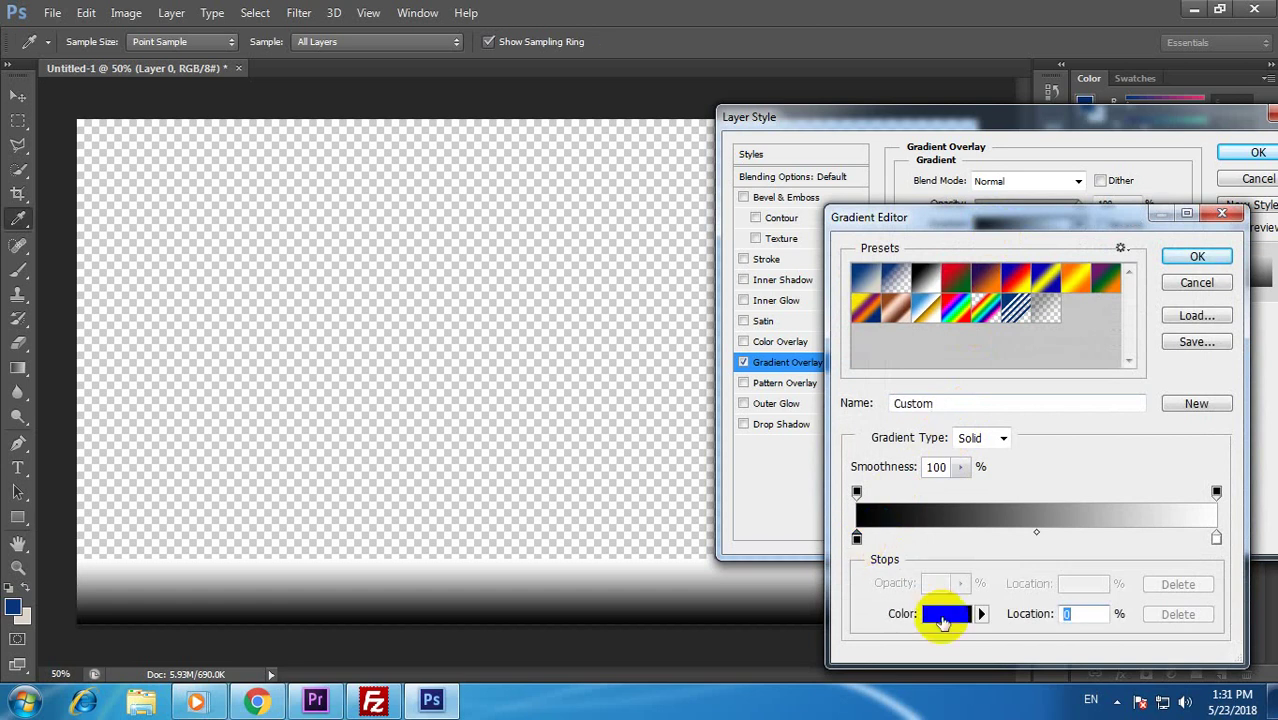
click(1063, 292)
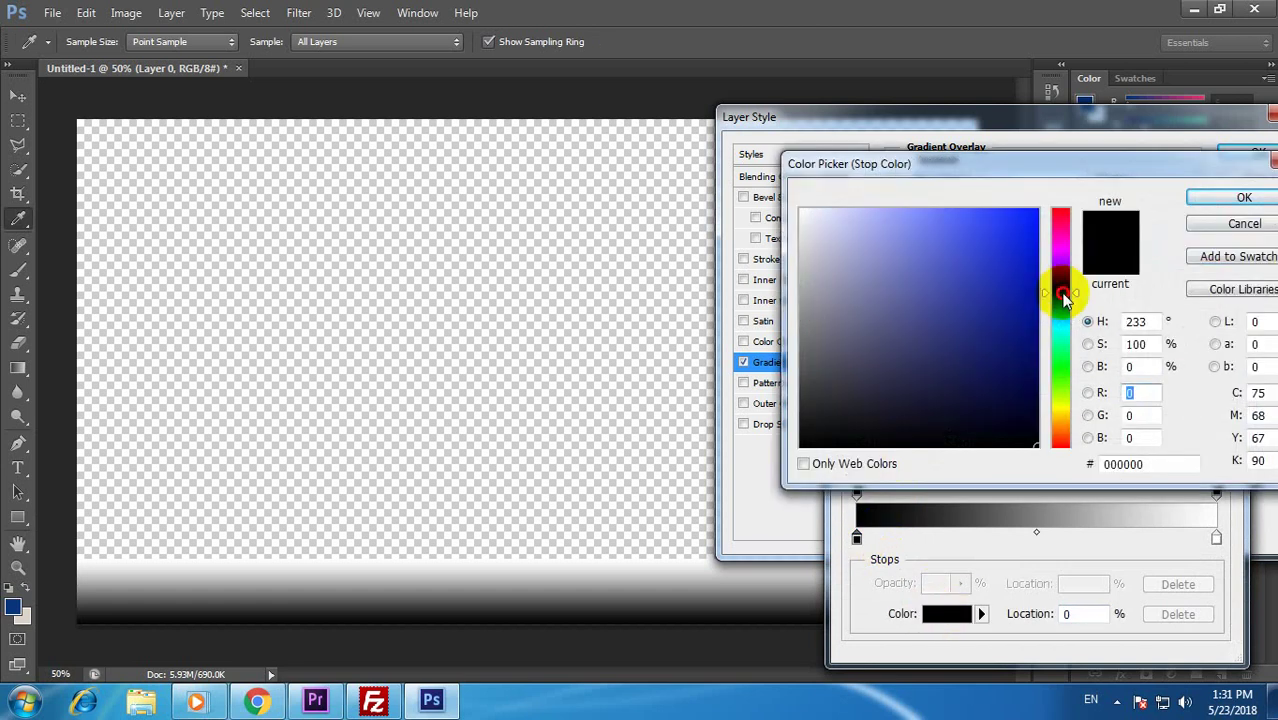
drag(1063, 292, 1063, 437)
drag(1019, 340, 1049, 165)
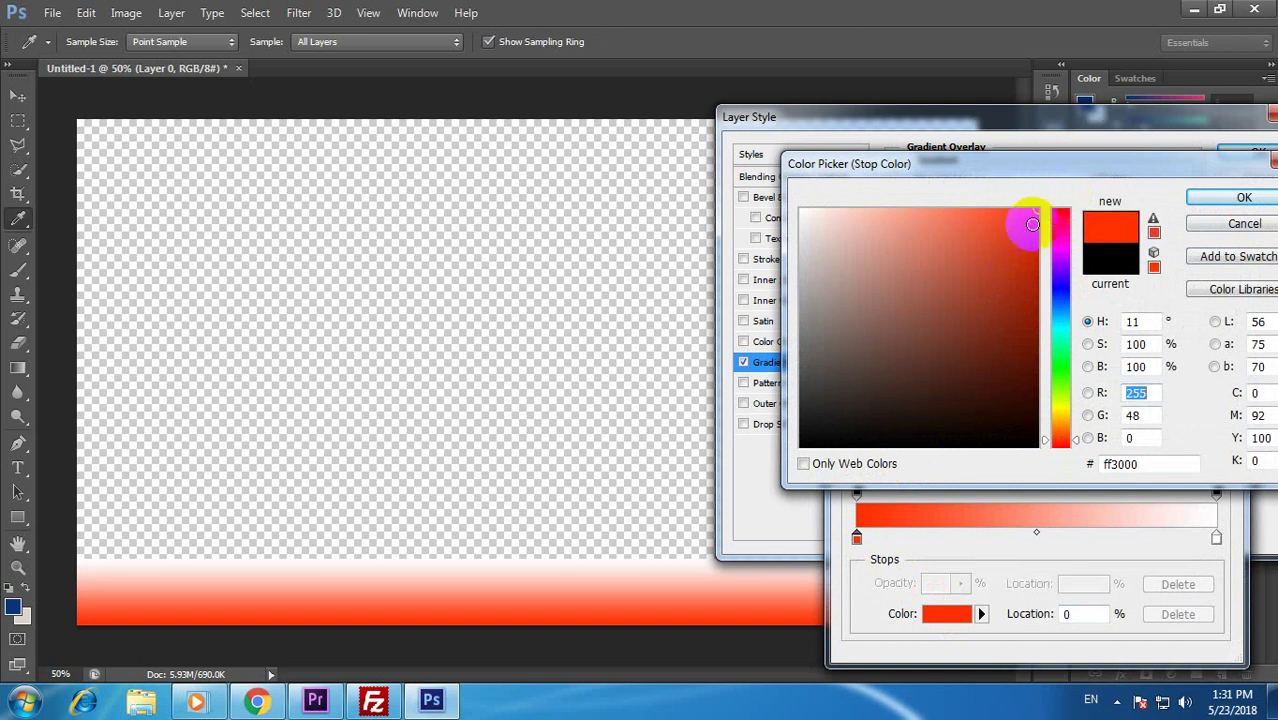
click(1061, 208)
click(1240, 197)
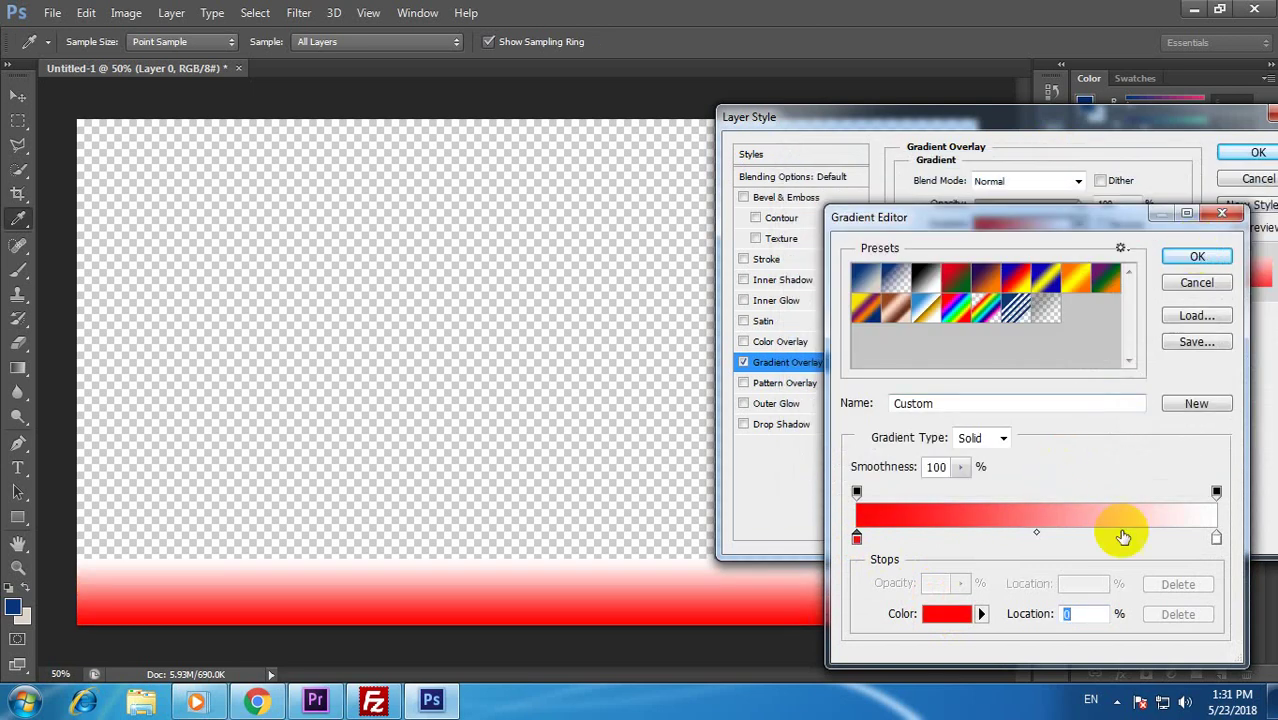
Set the right colour stop to dark red and apply the gradient overlay
click(1216, 538)
click(946, 614)
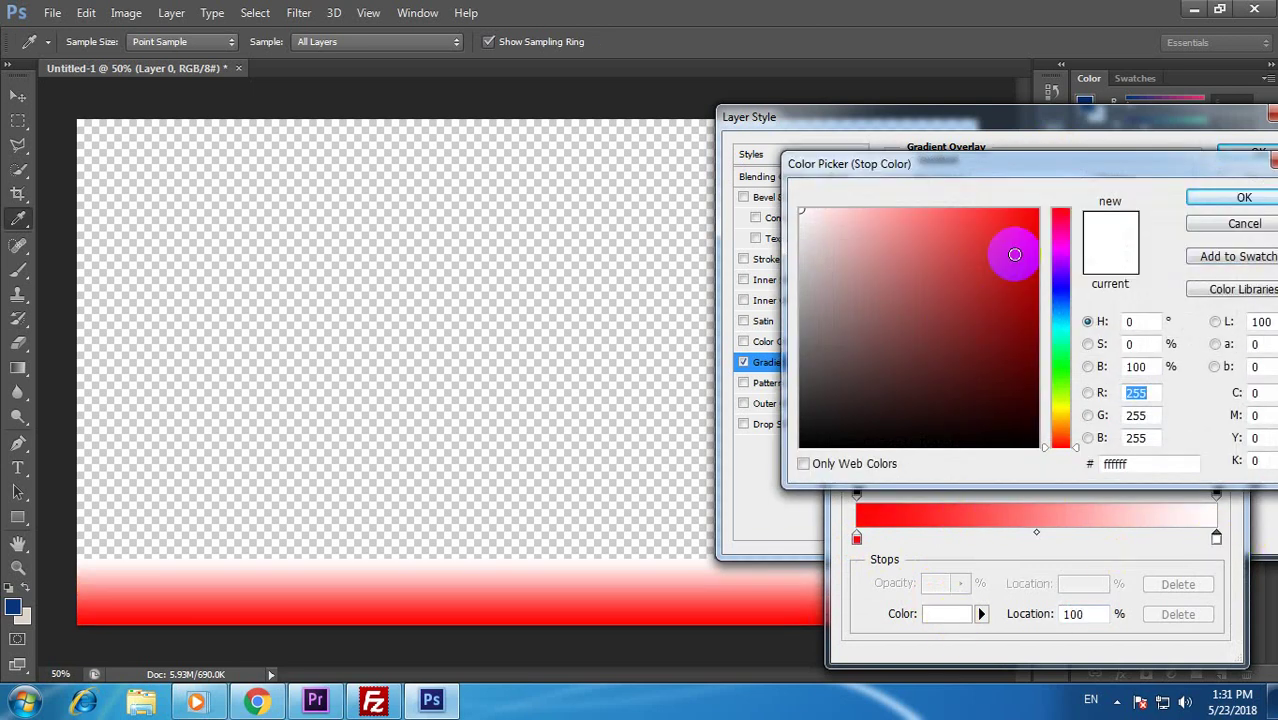
click(1037, 336)
click(1222, 197)
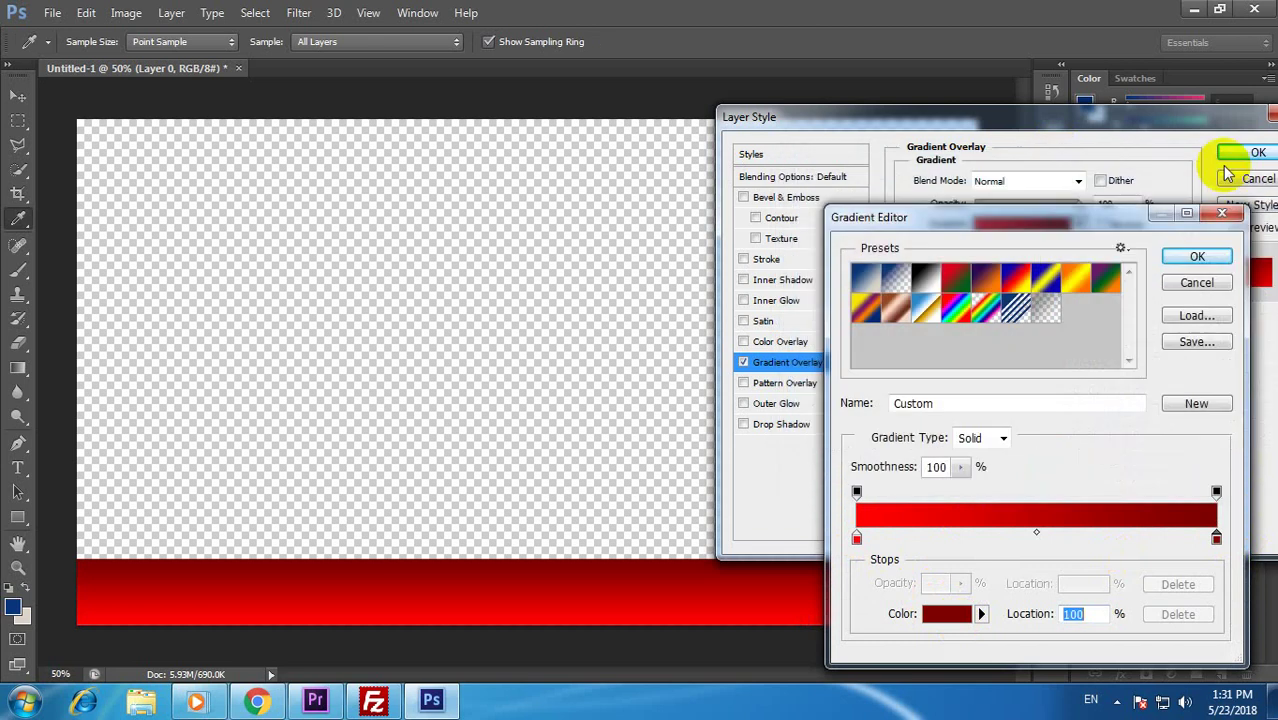
click(1197, 257)
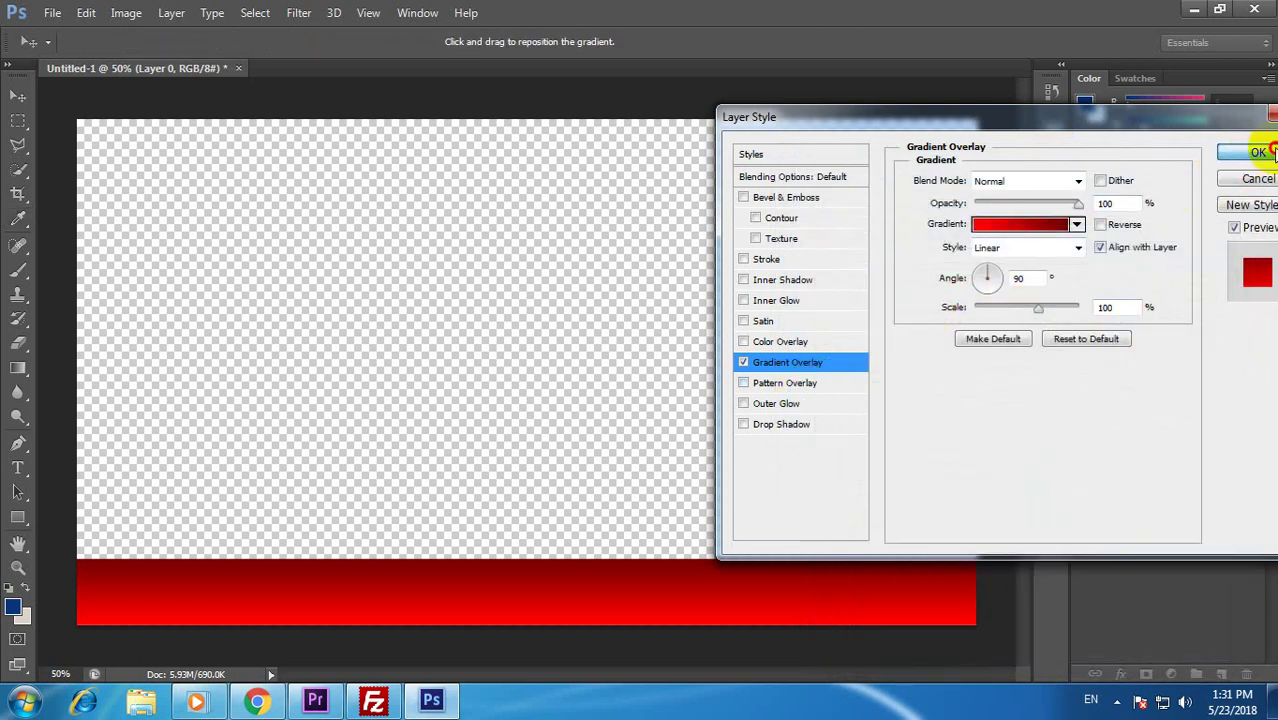
click(1258, 155)
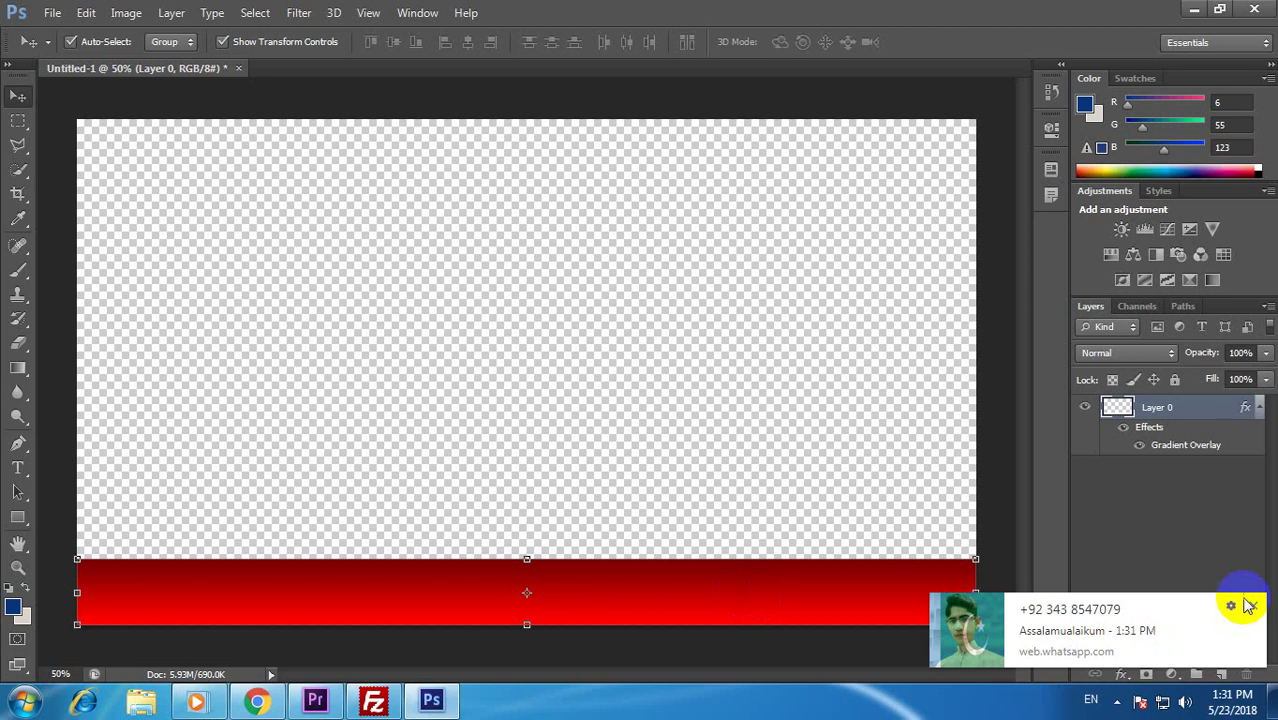
Dismiss a notification, nudge the red bar slightly upward, and select its layer
click(1257, 608)
drag(740, 583, 744, 578)
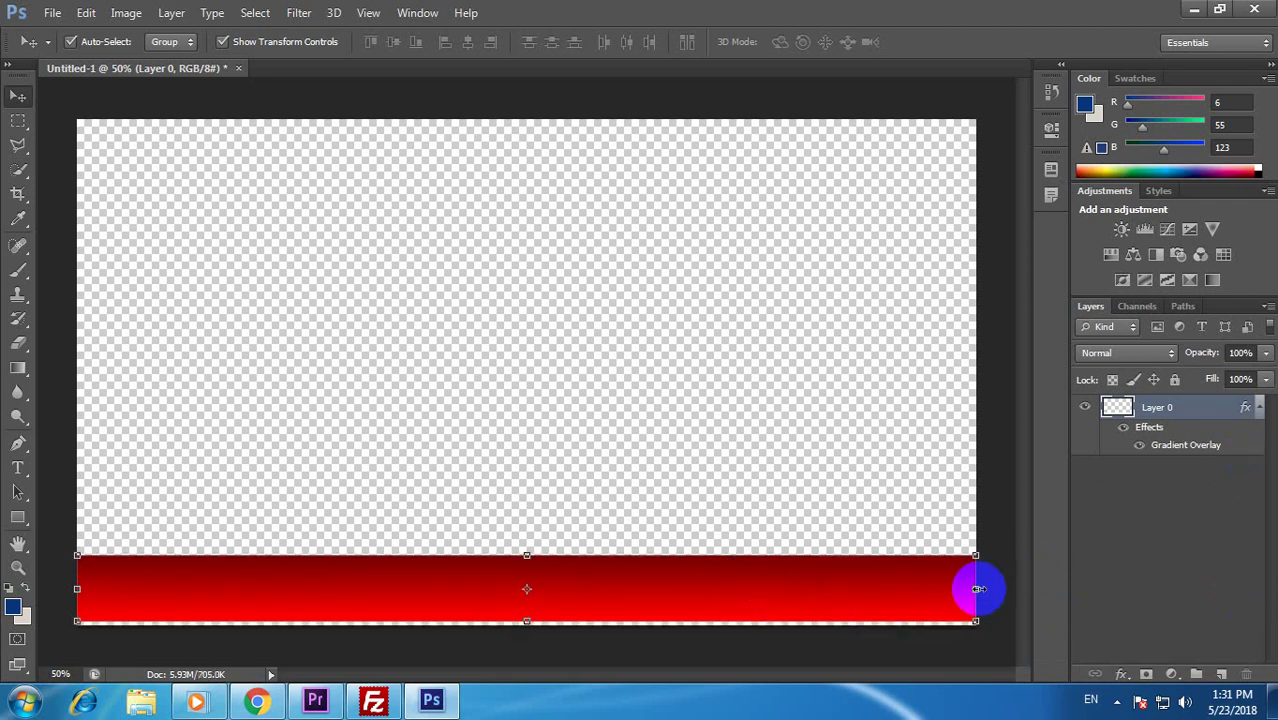
click(1197, 425)
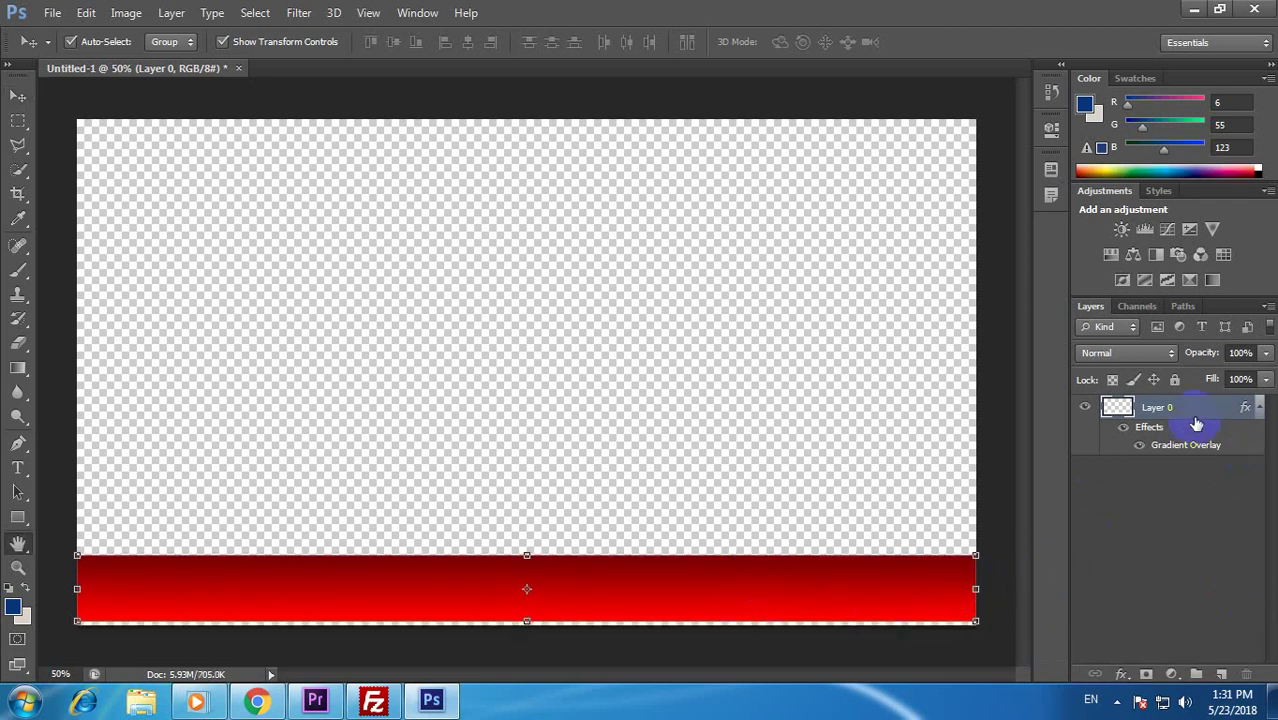
Add a thin white Stroke effect to the red bar's layer style
double_click(1197, 425)
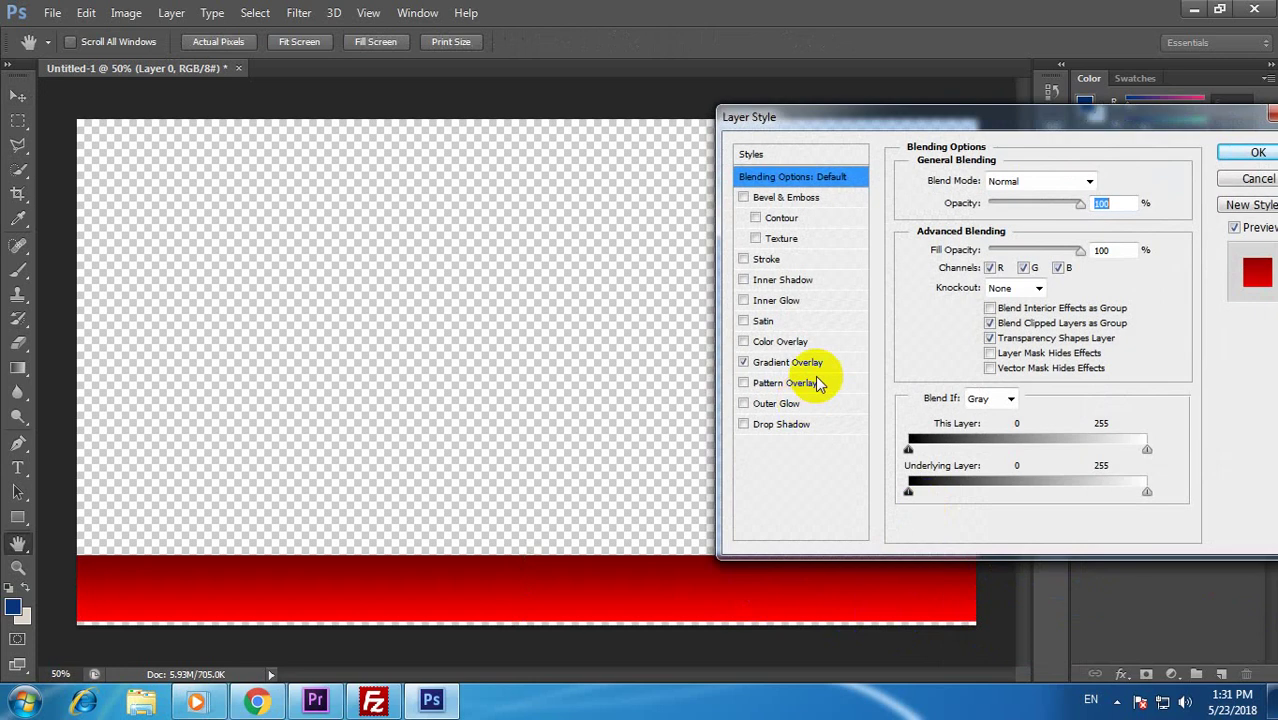
click(744, 260)
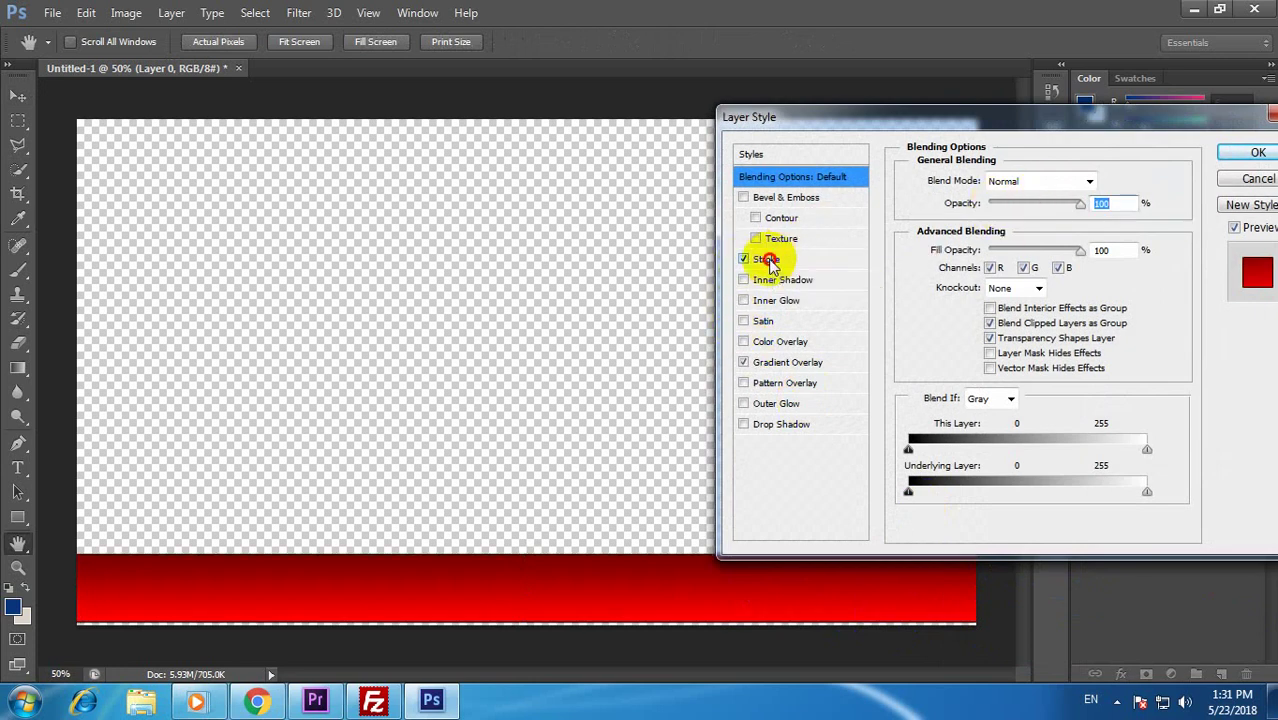
click(766, 259)
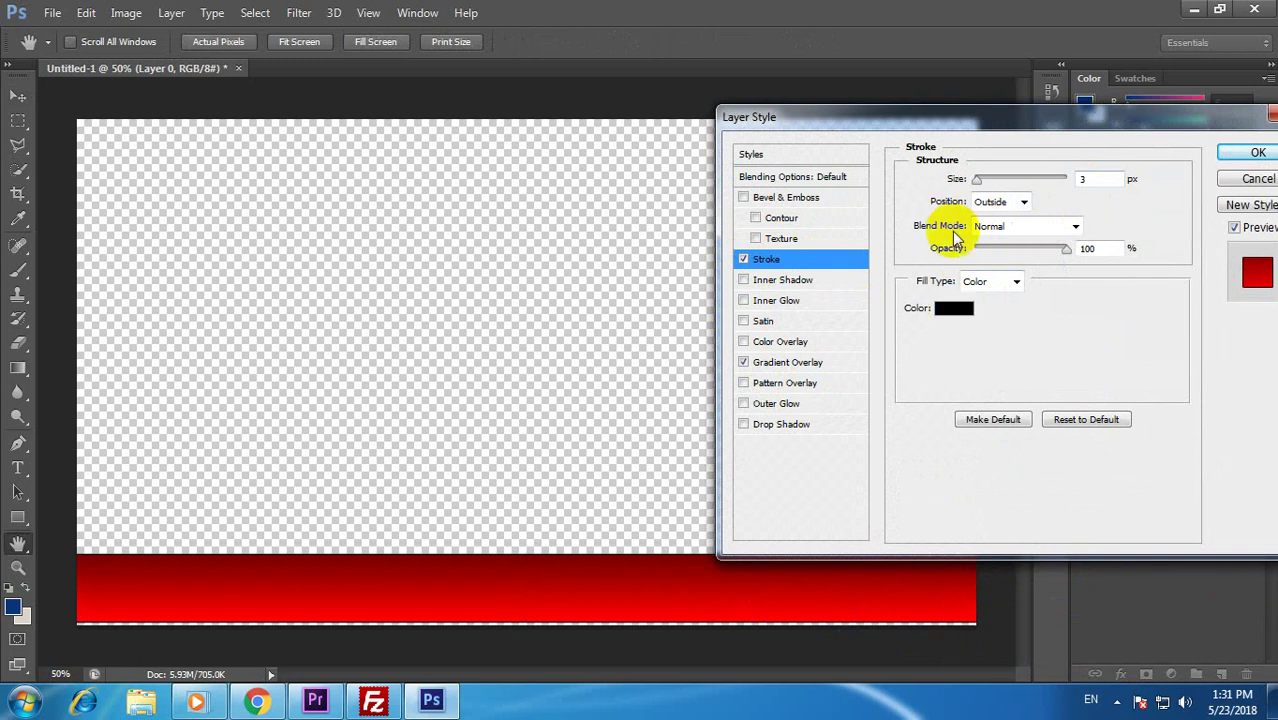
click(955, 311)
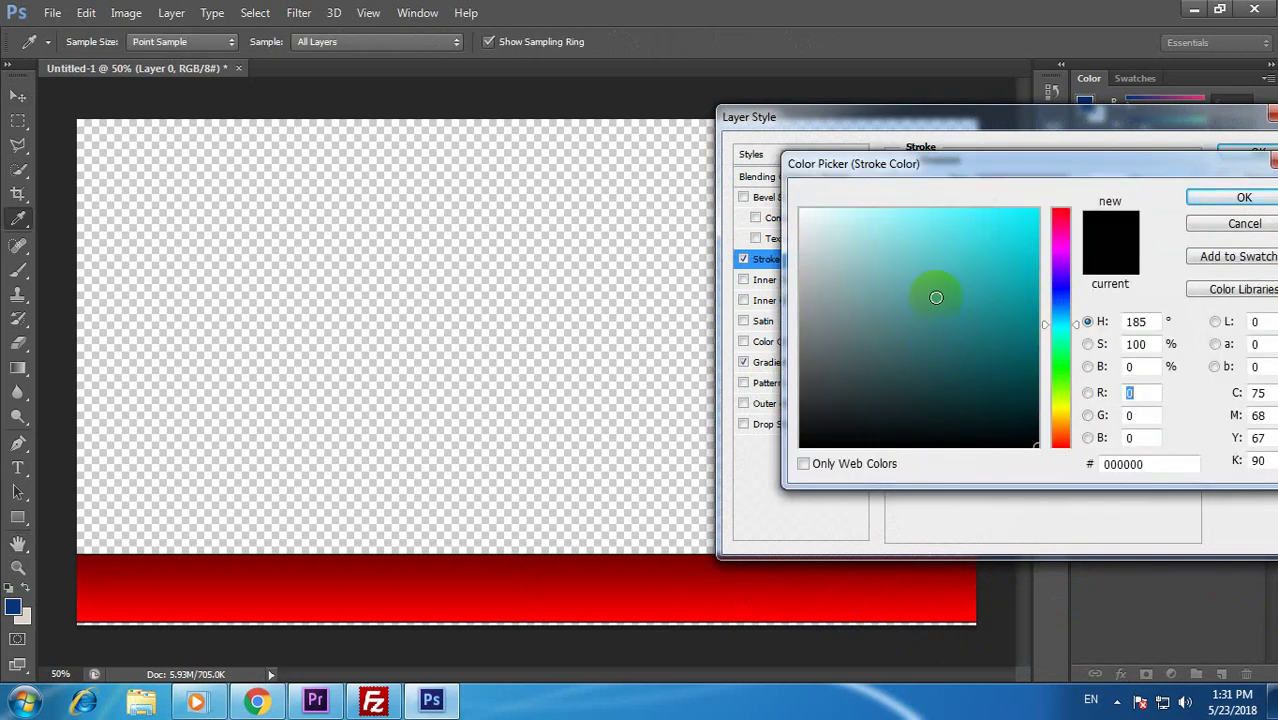
click(801, 210)
click(1212, 197)
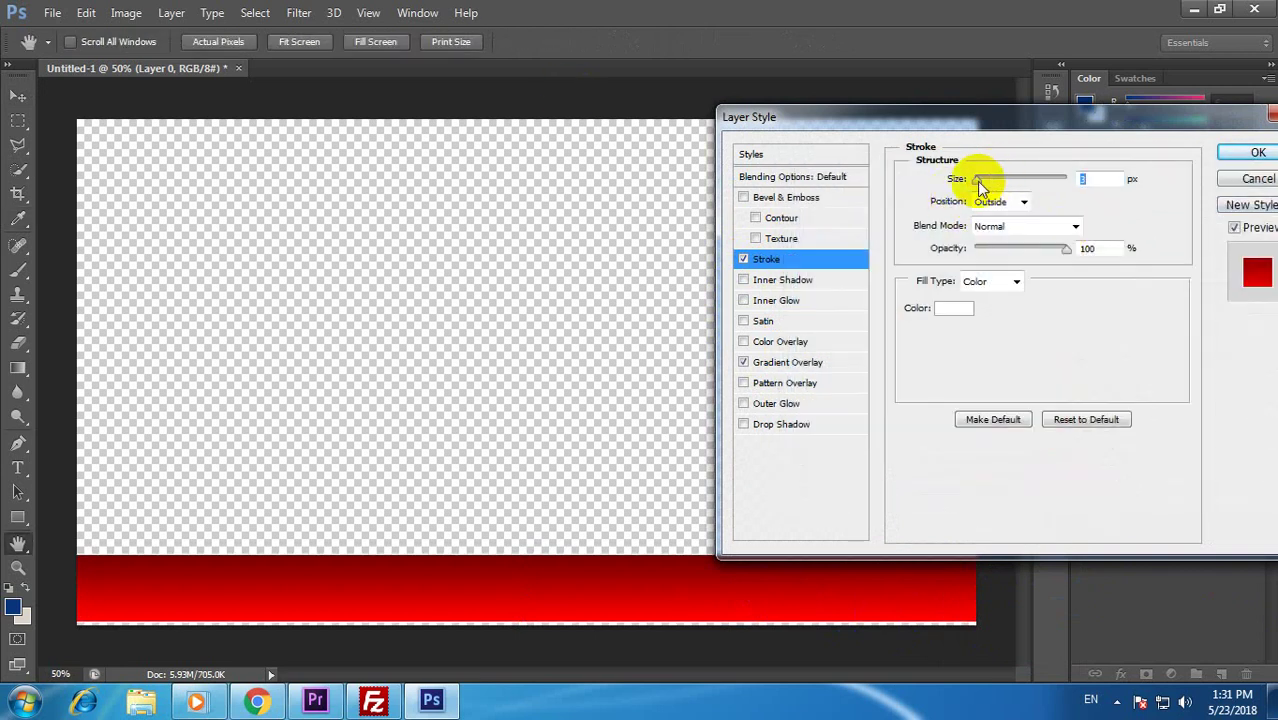
drag(980, 183, 975, 189)
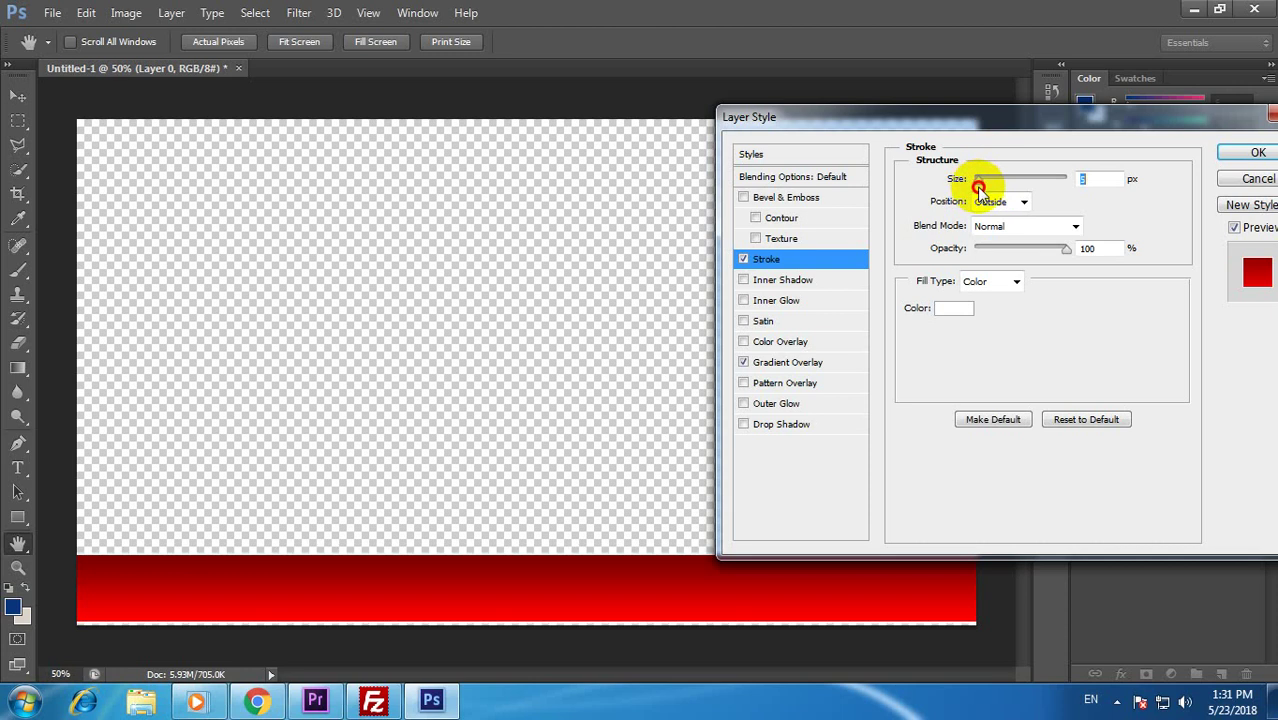
click(1256, 152)
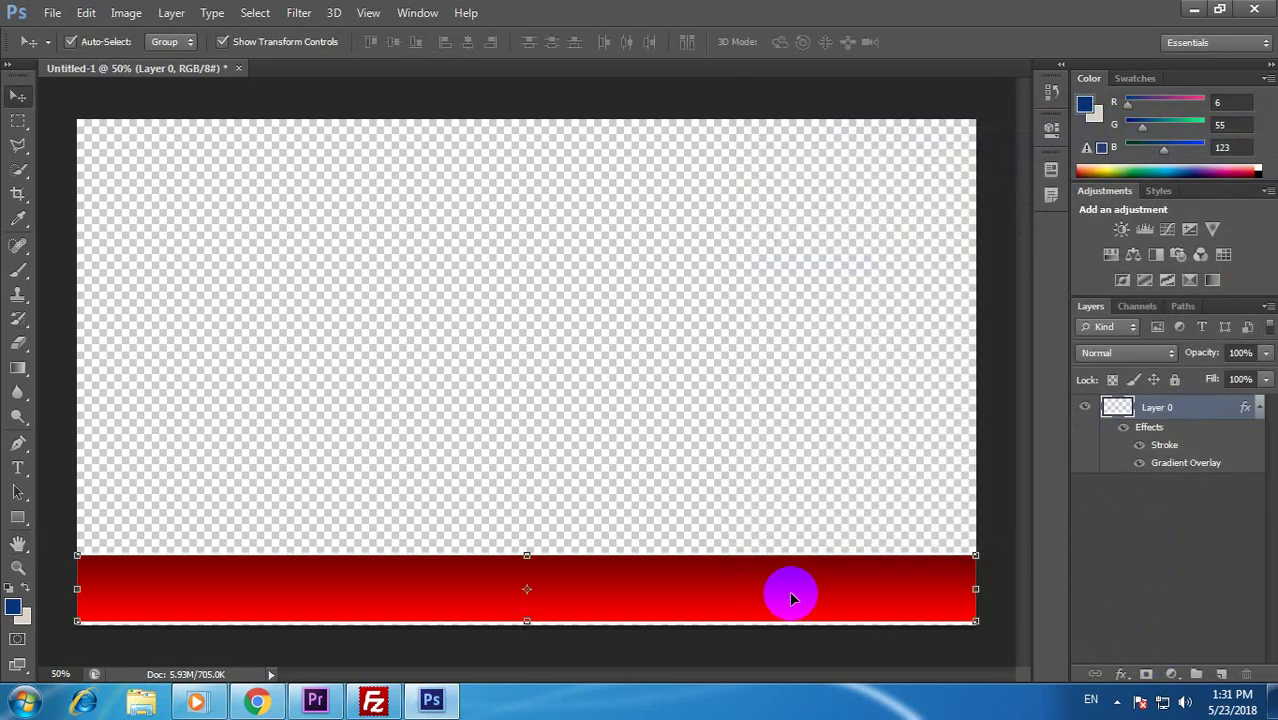
Stretch the red base bar slightly taller and apply the transform
drag(526, 554, 526, 551)
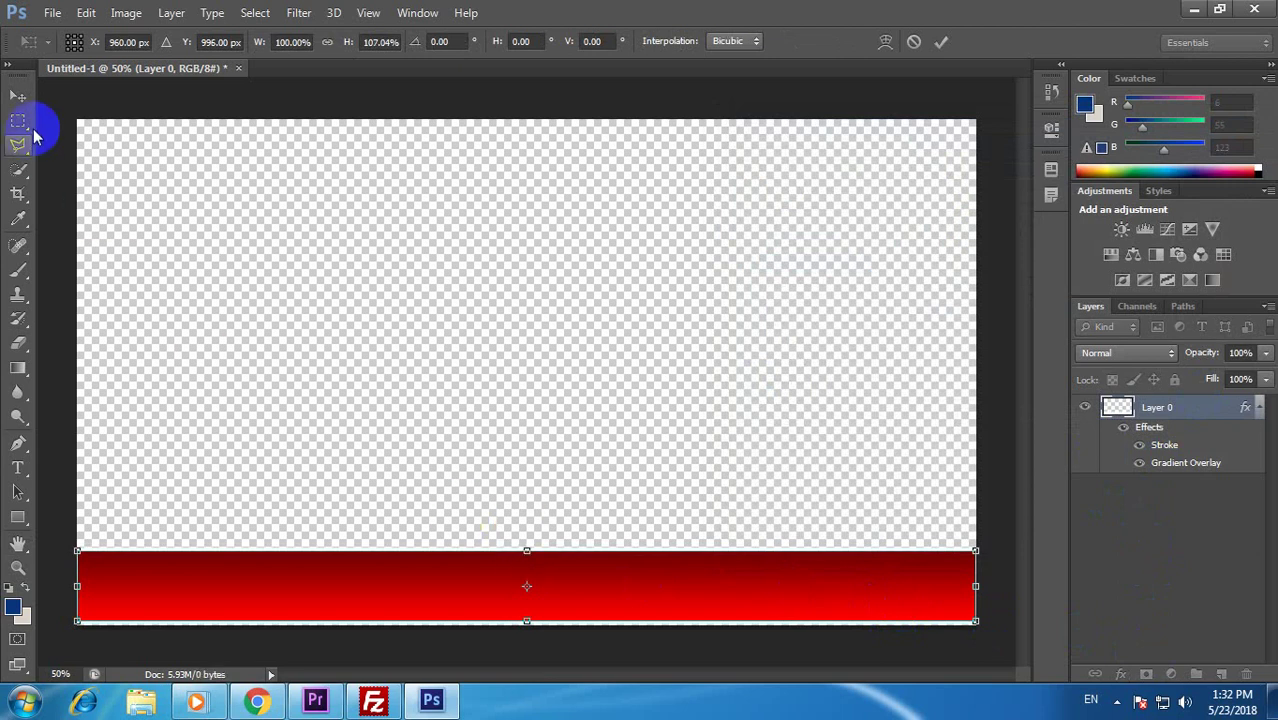
click(18, 96)
click(545, 273)
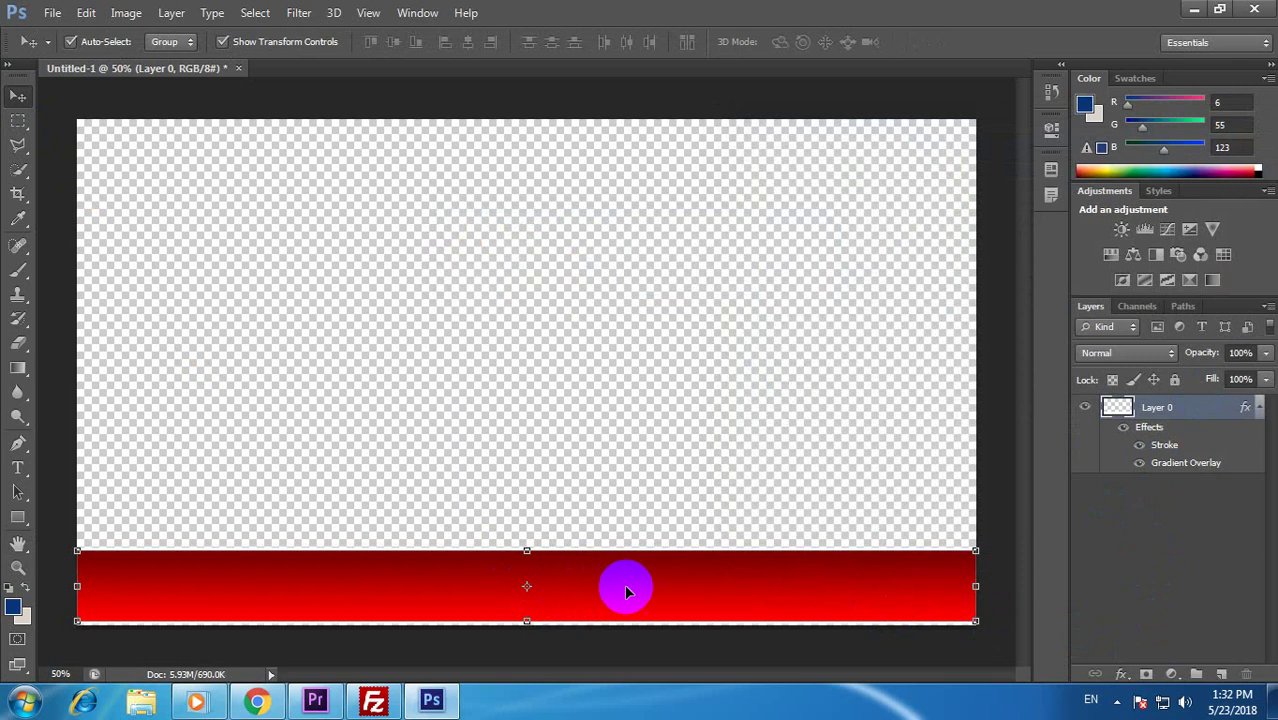
Duplicate the bar upward and shrink the copy to about 30% width and shorter
right_click(615, 592)
drag(505, 590, 504, 504)
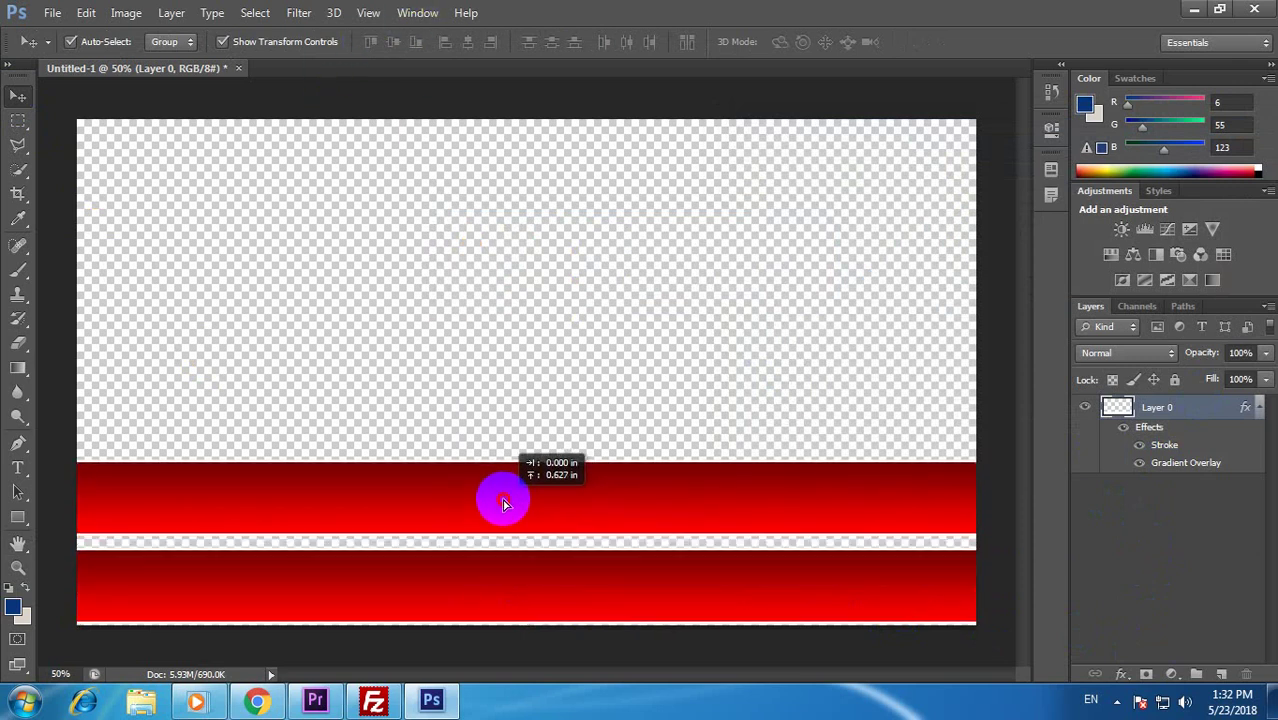
drag(976, 497, 341, 510)
drag(213, 463, 236, 523)
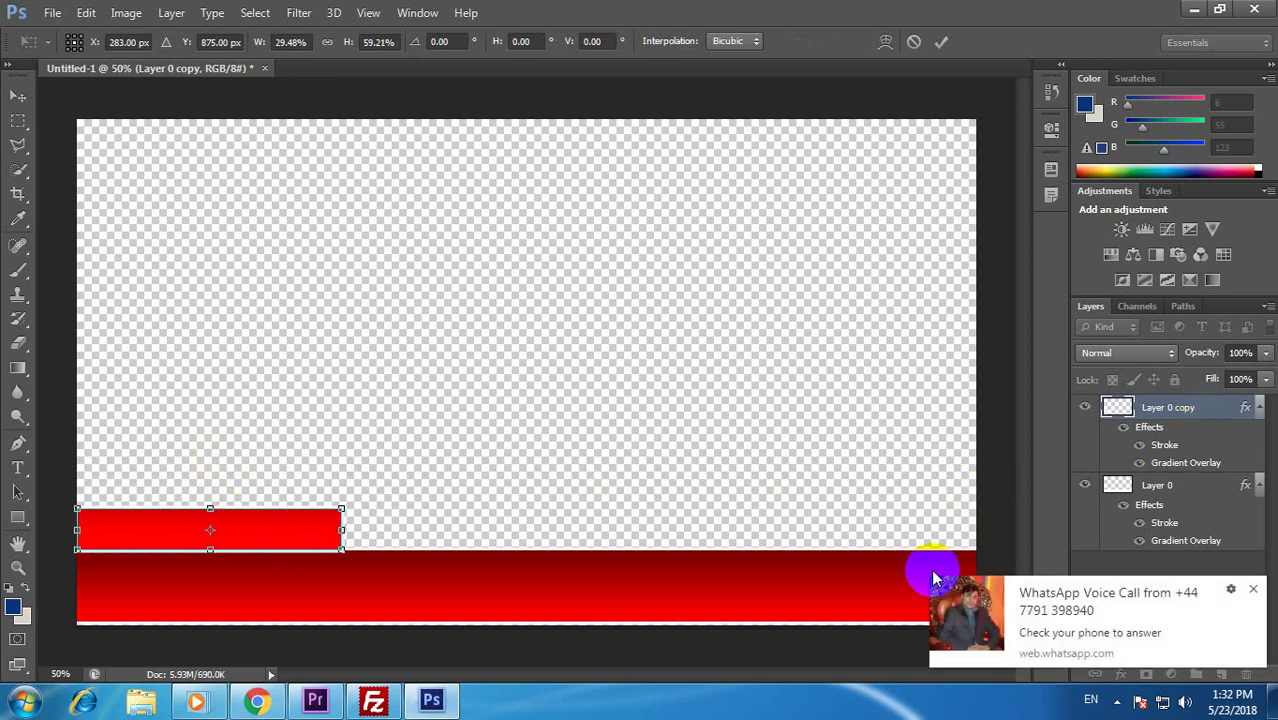
click(1249, 591)
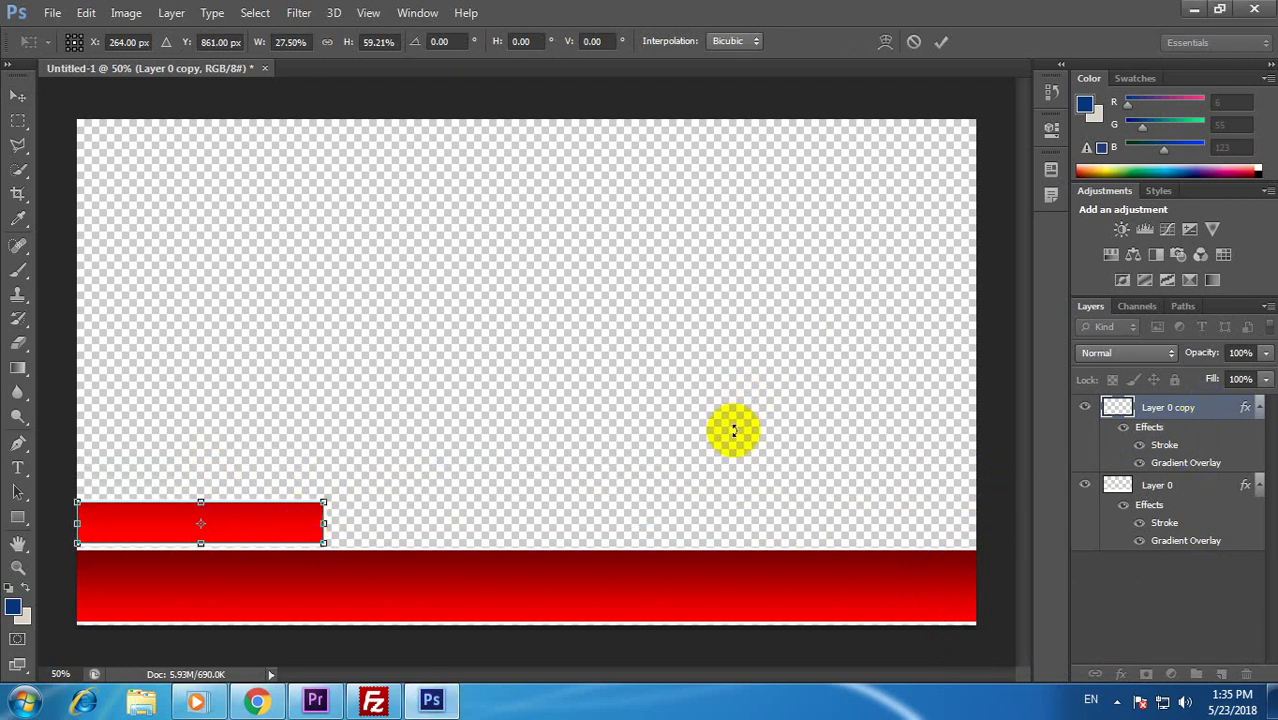
click(1210, 415)
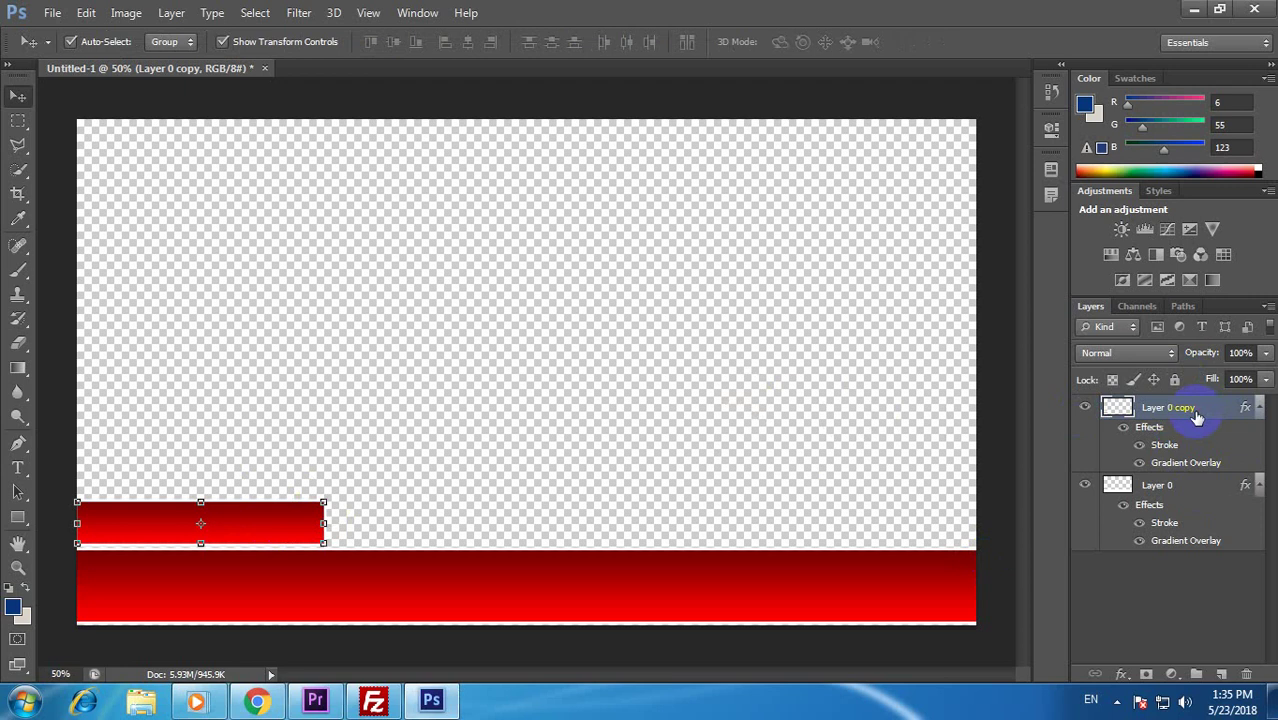
Remove the small bar's stroke and nudge it down two steps
double_click(1230, 412)
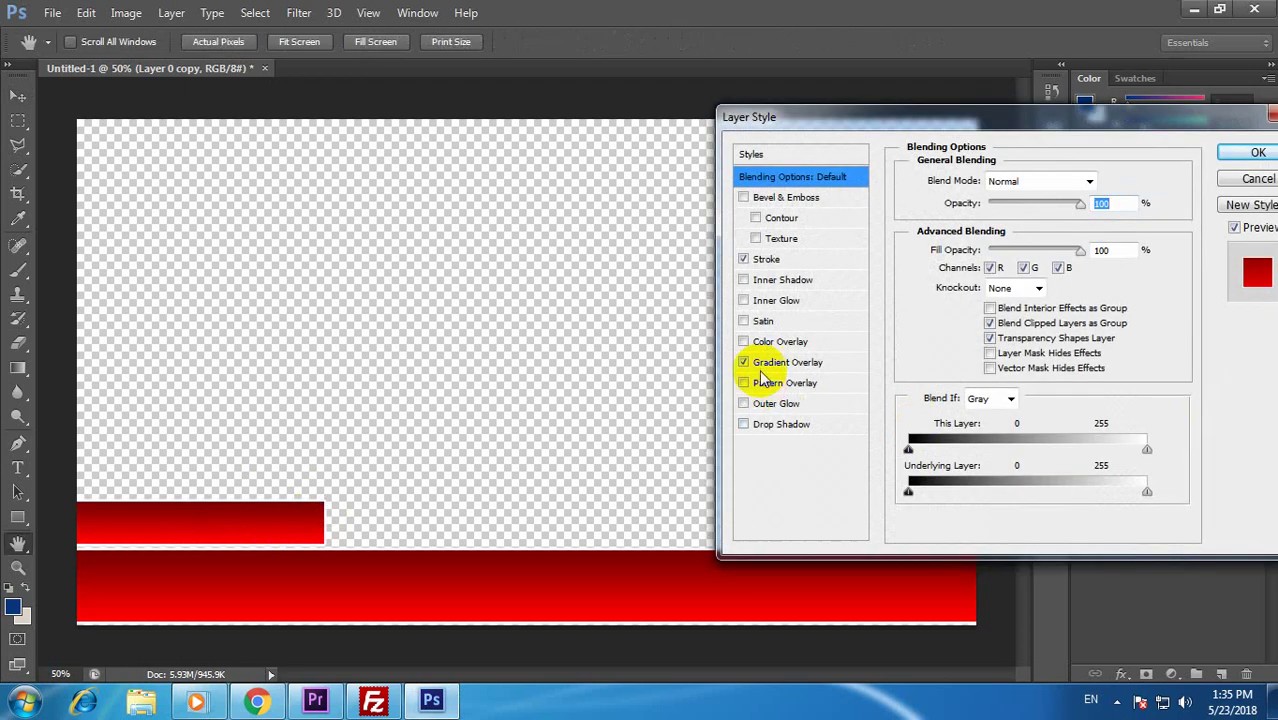
click(744, 259)
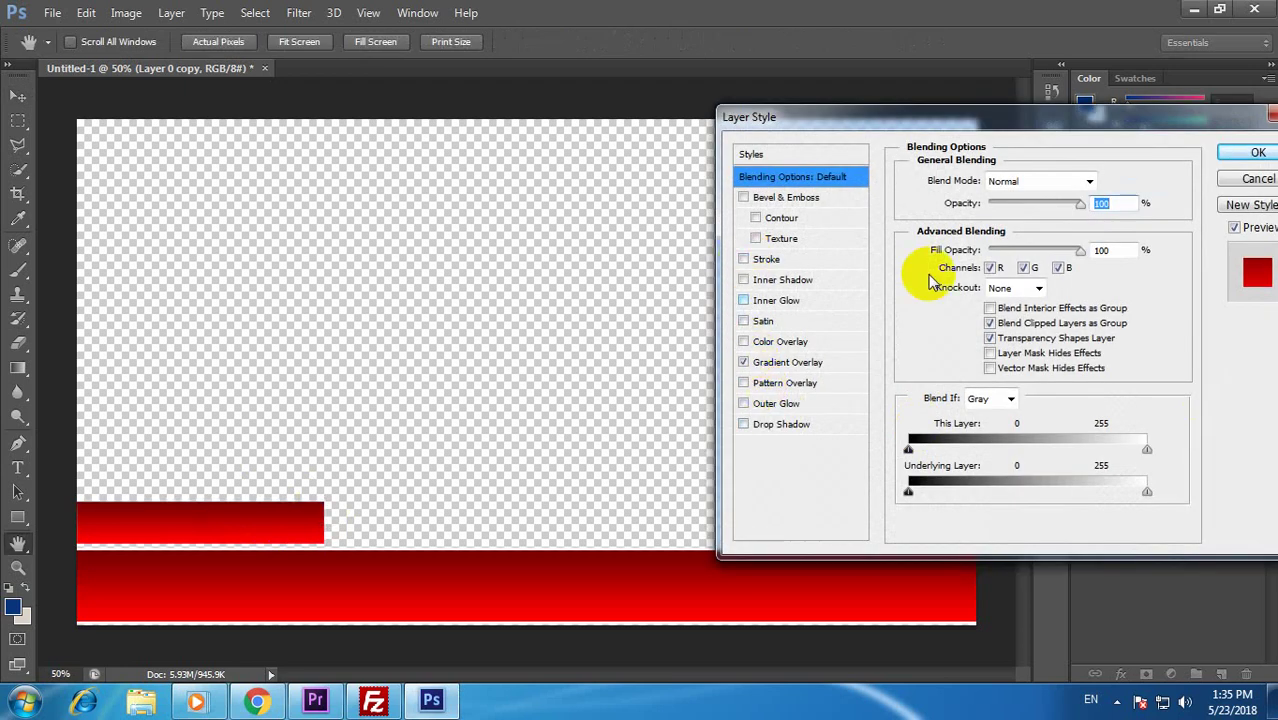
click(1257, 152)
key(Down)
key(Down)
key(Down)
key(Down)
key(Down)
key(Down)
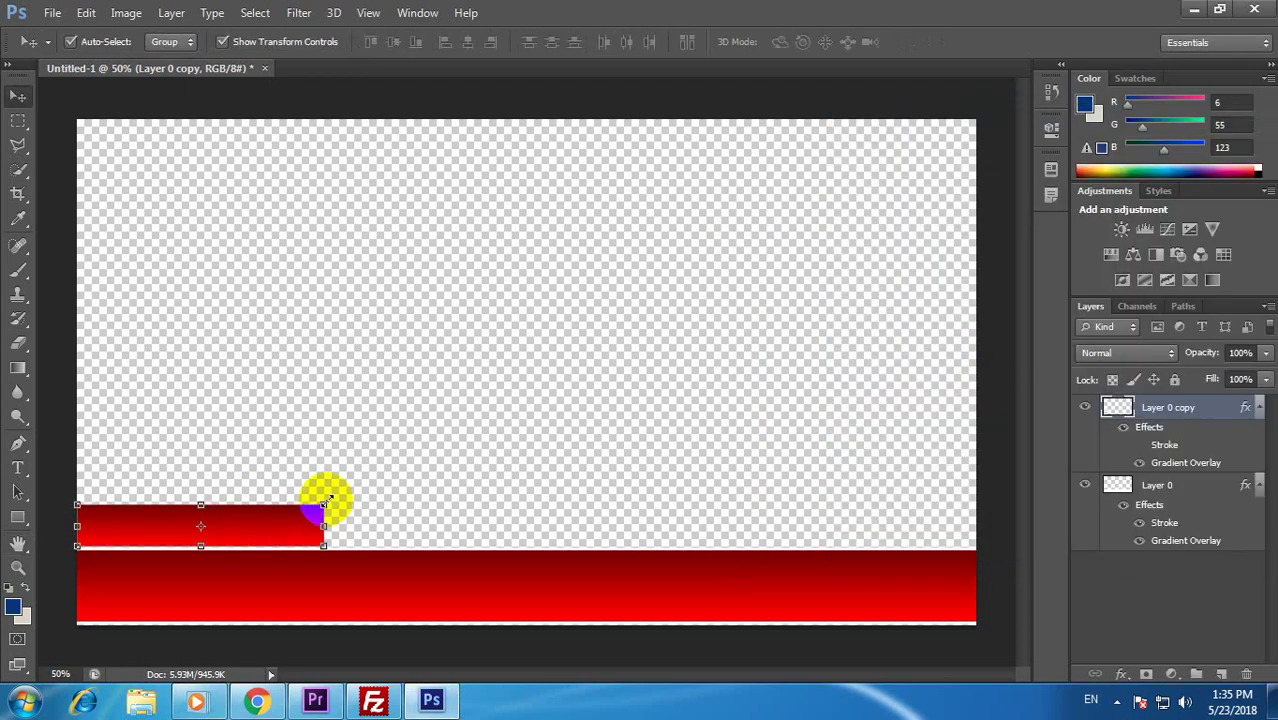
key(Down)
key(Down)
key(Down)
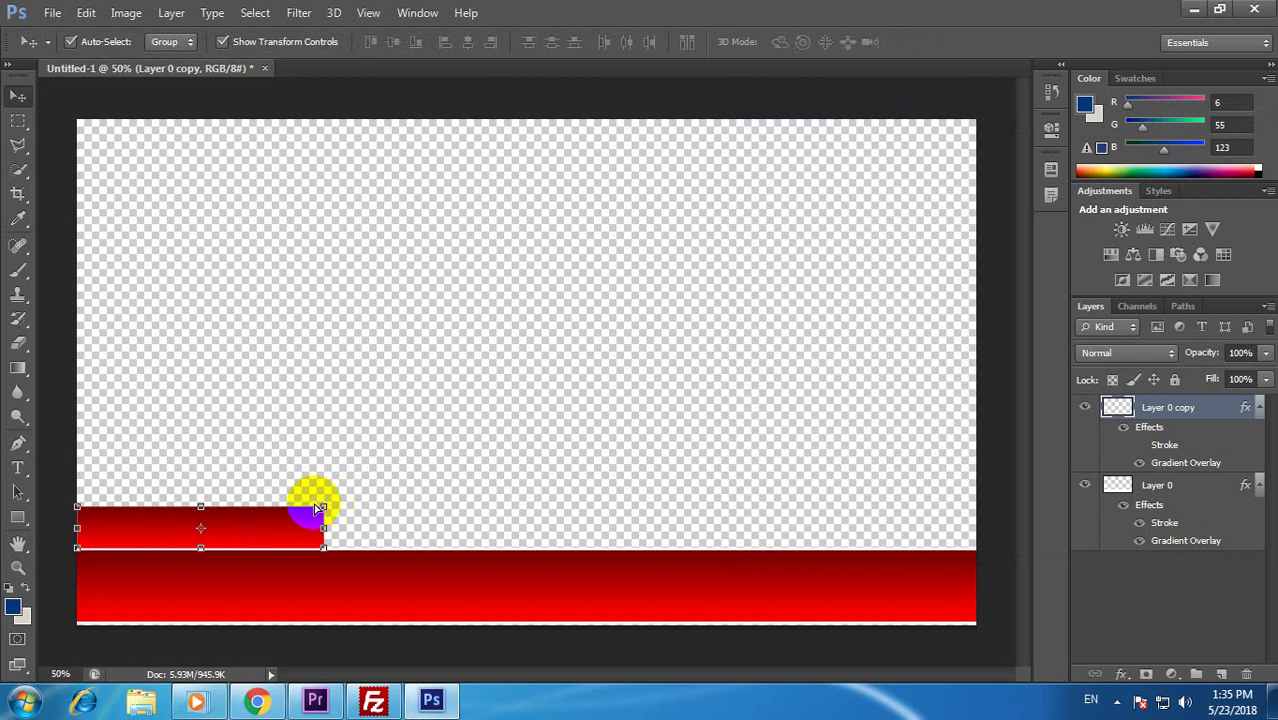
Slant the small bar's right end and make it thinner
key(ctrl+t)
drag(323, 510, 301, 505)
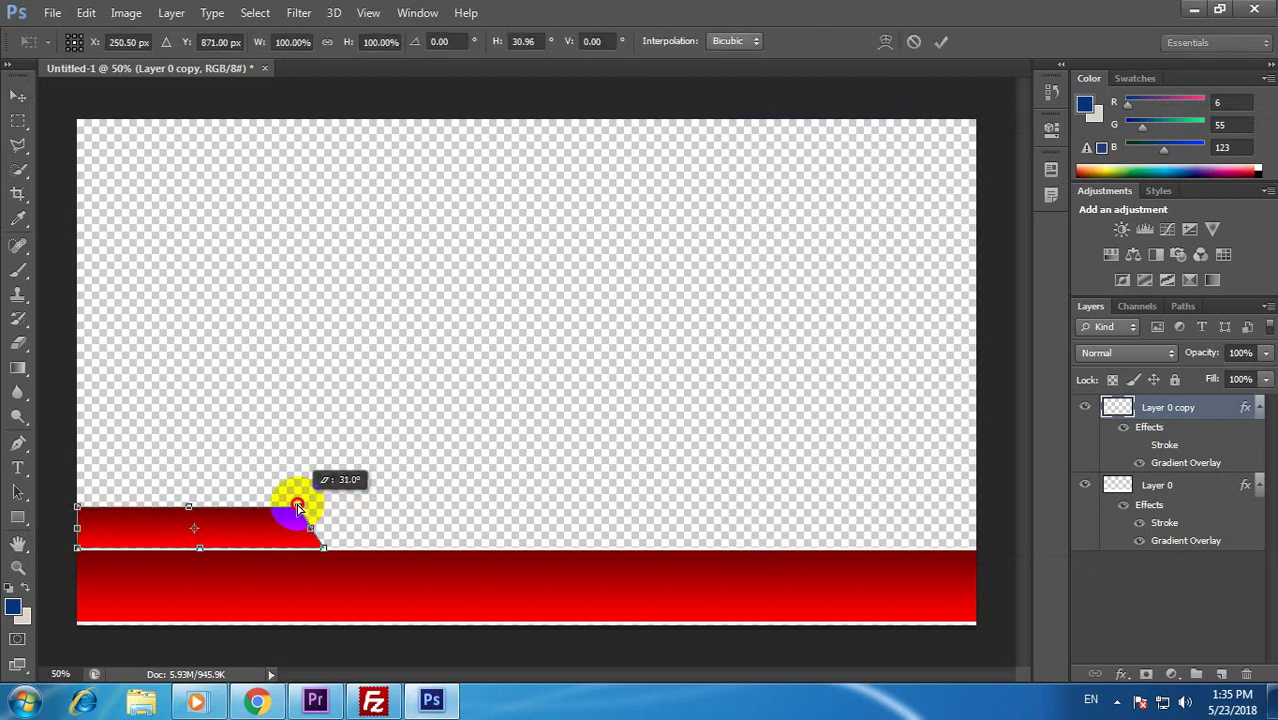
key(Return)
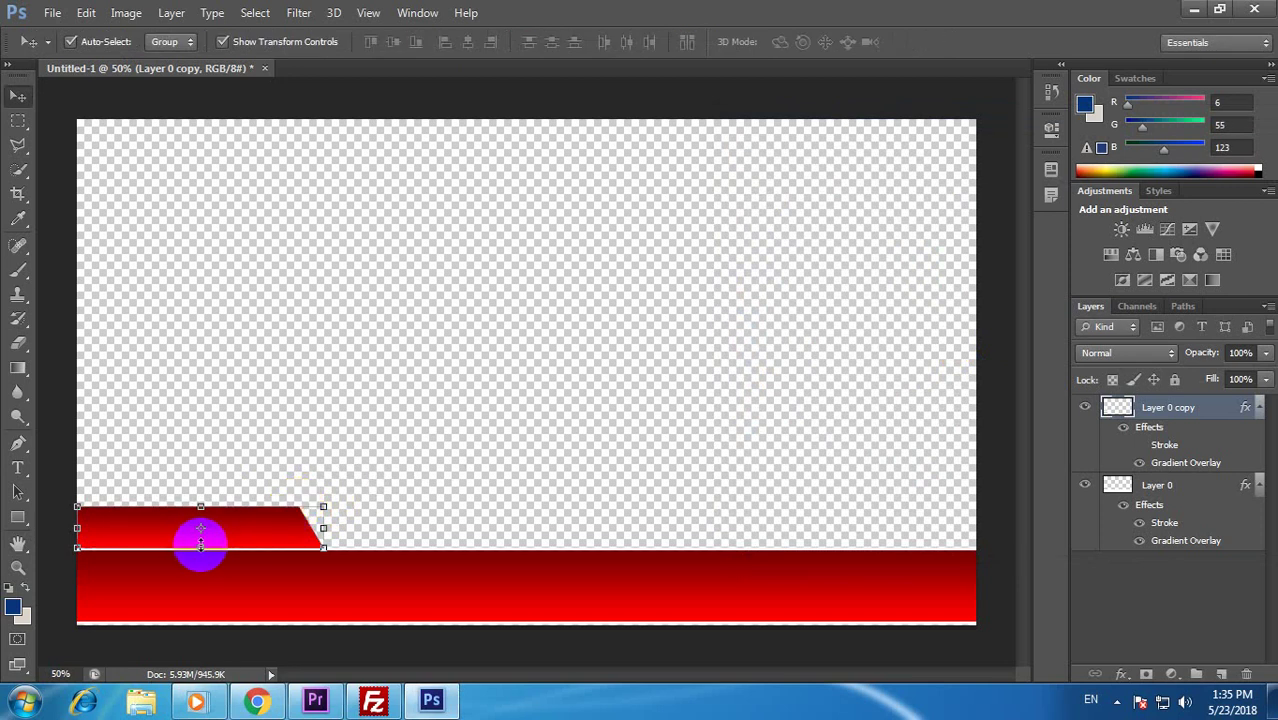
drag(200, 546, 200, 527)
key(Return)
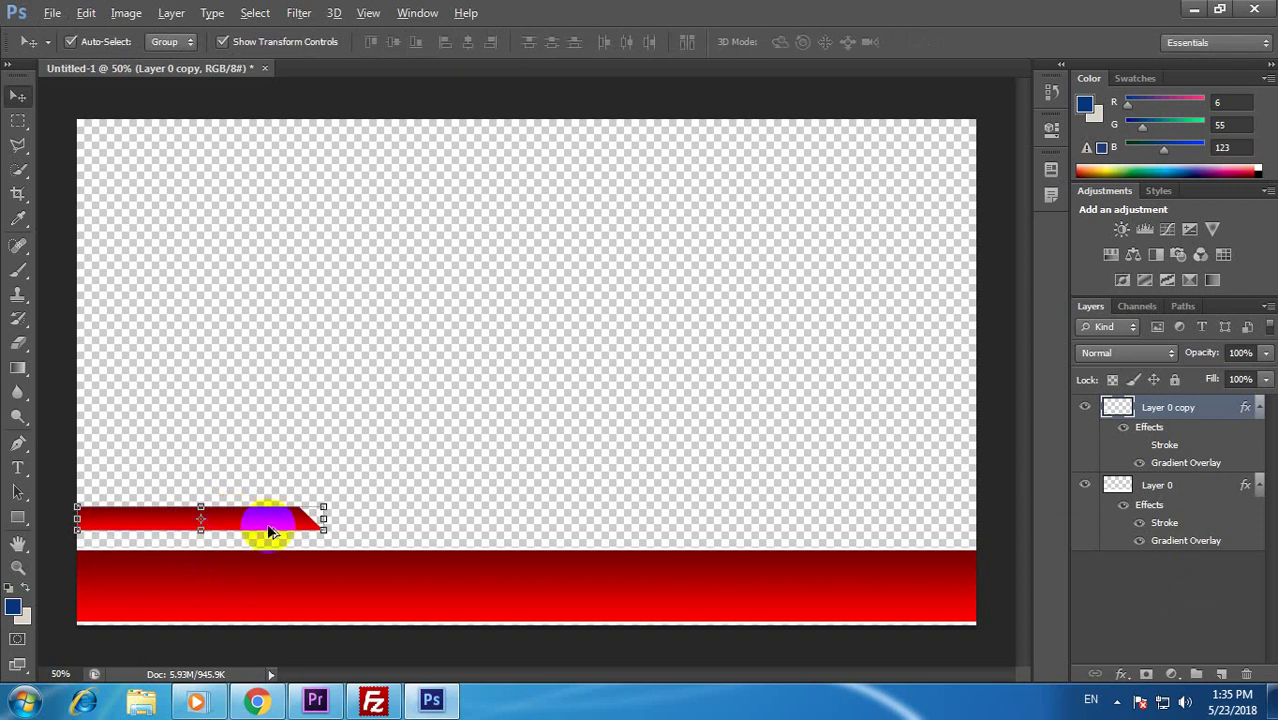
Place a copy just below the small bar and skew its right end the opposite way
drag(259, 524, 259, 542)
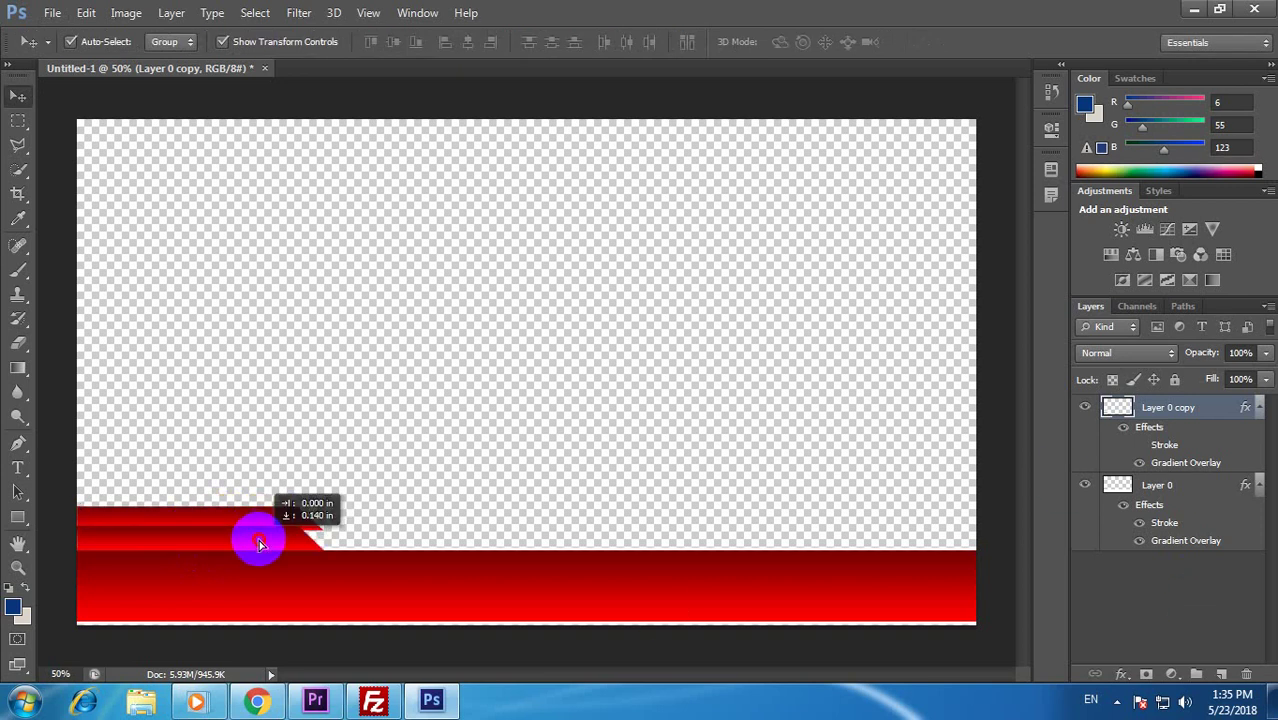
key(ctrl+j)
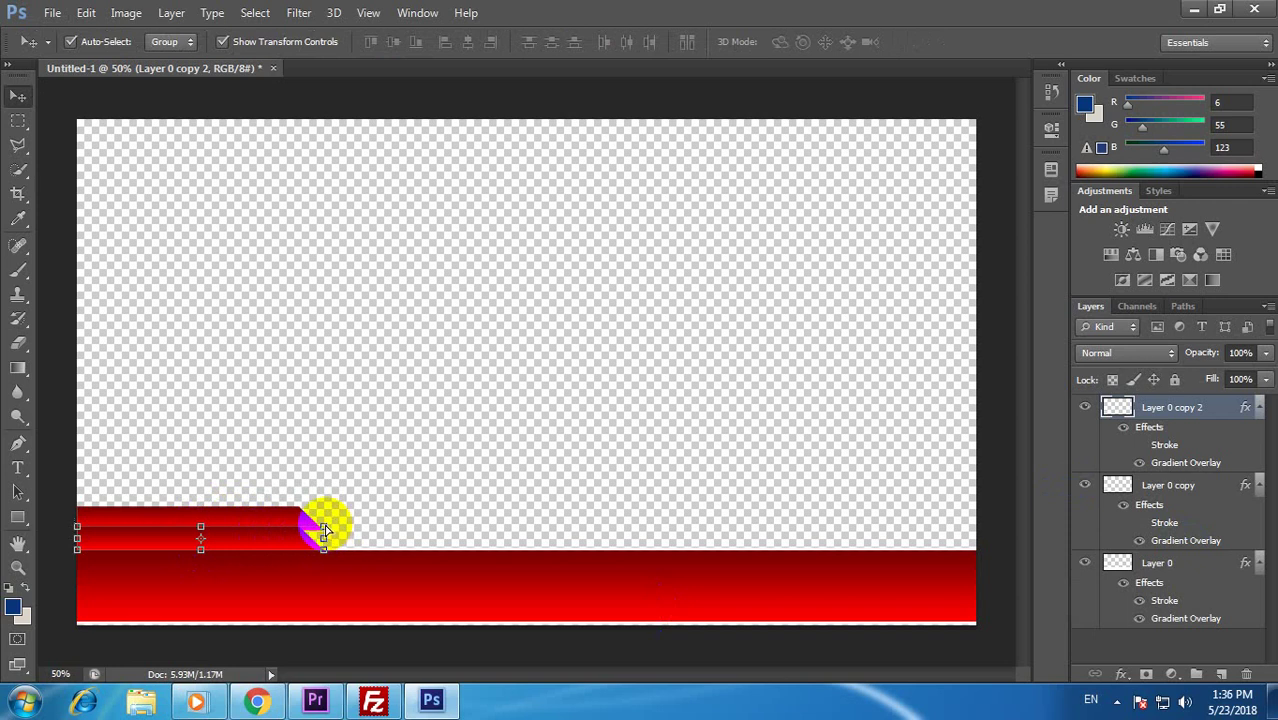
drag(323, 530, 347, 528)
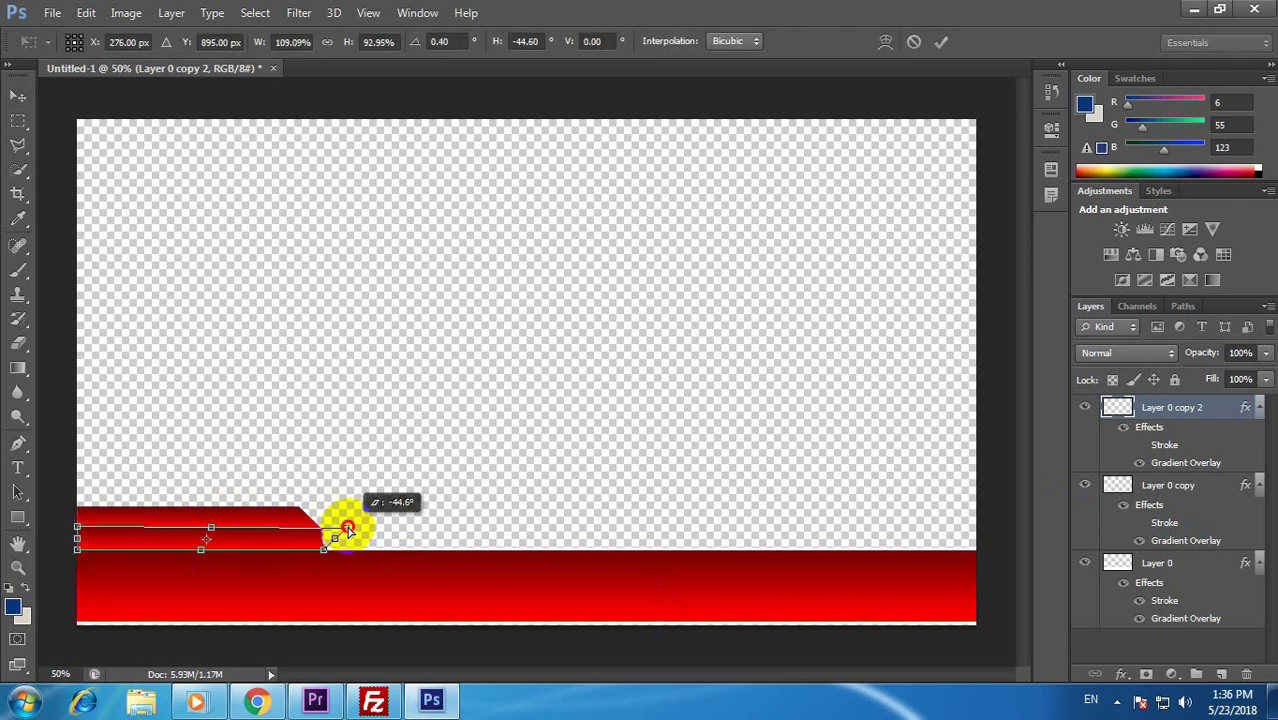
mouse_move(347, 528)
mouse_down()
mouse_move(602, 523)
mouse_move(338, 530)
mouse_move(348, 526)
mouse_up()
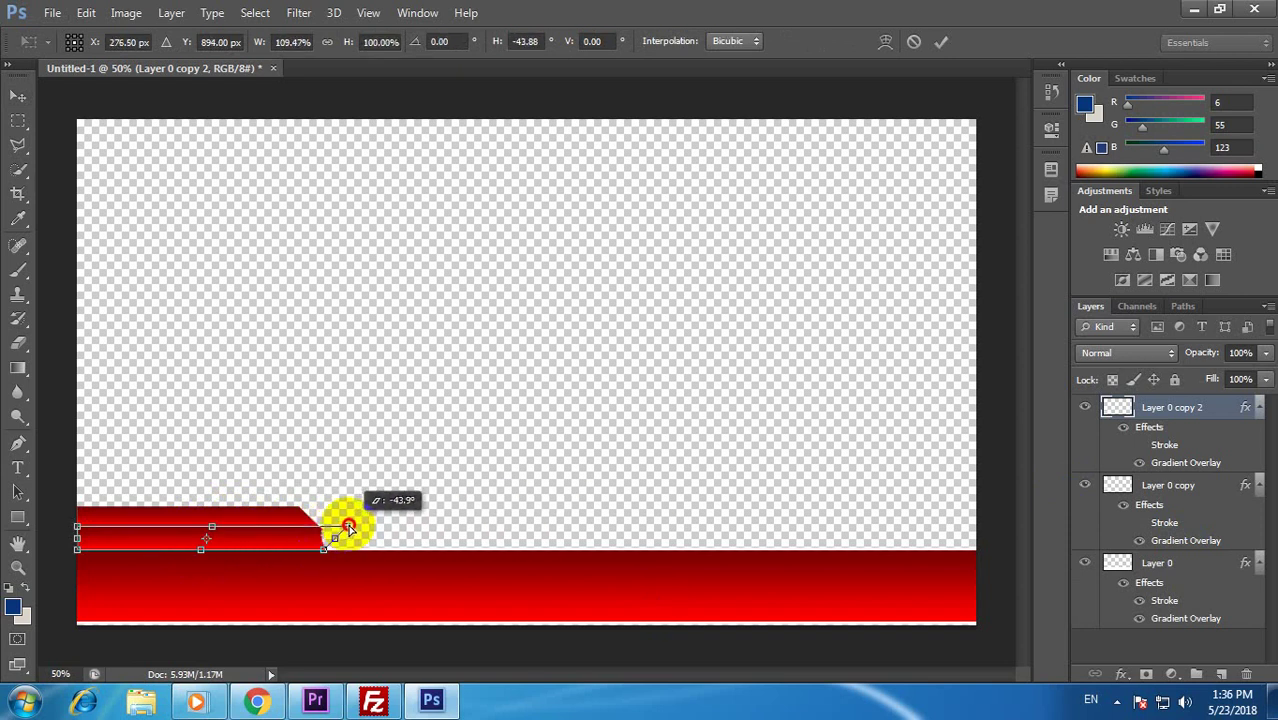
key(Return)
click(230, 458)
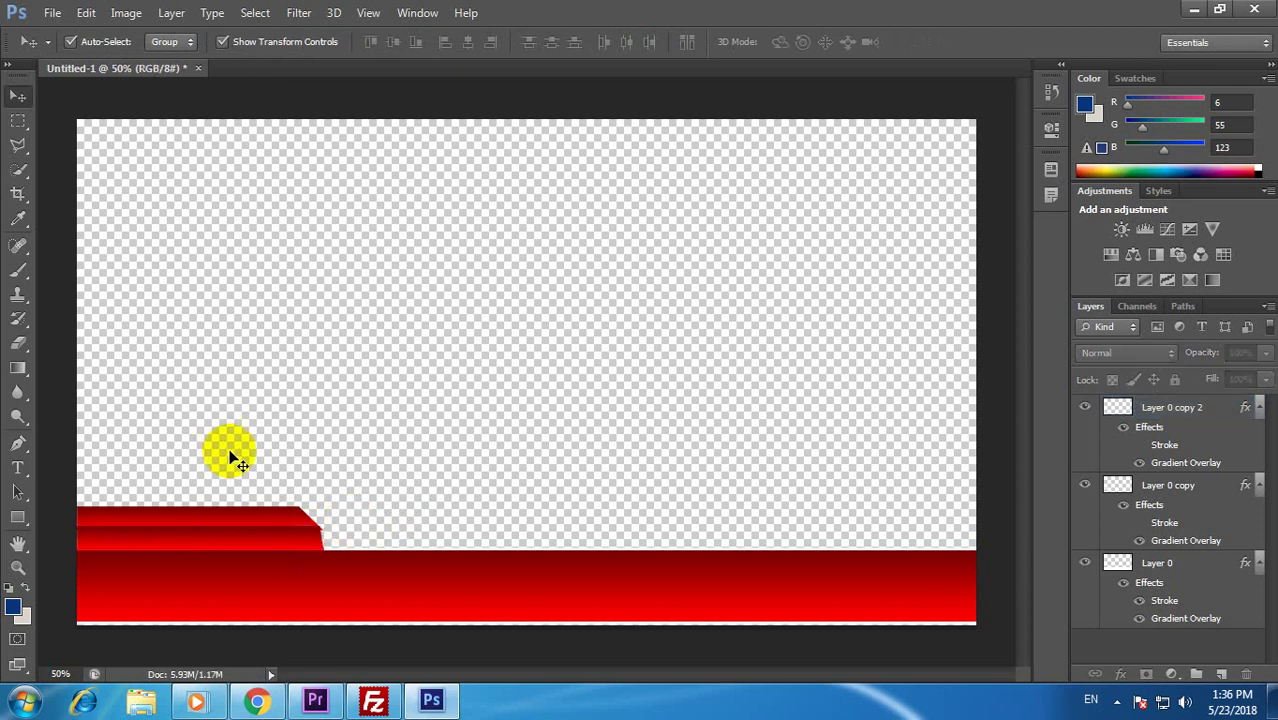
click(191, 530)
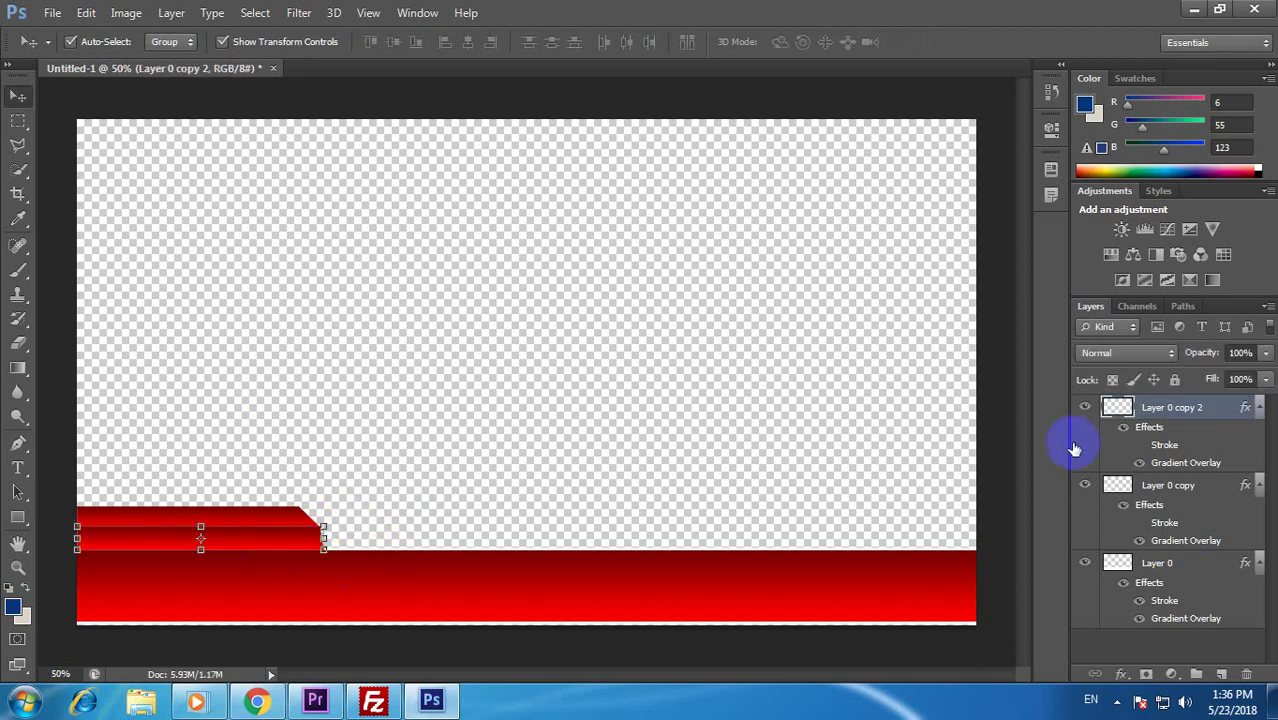
Hide the lower slanted bar, then duplicate the base bar upward into a thin full-width stripe
click(1085, 407)
click(402, 583)
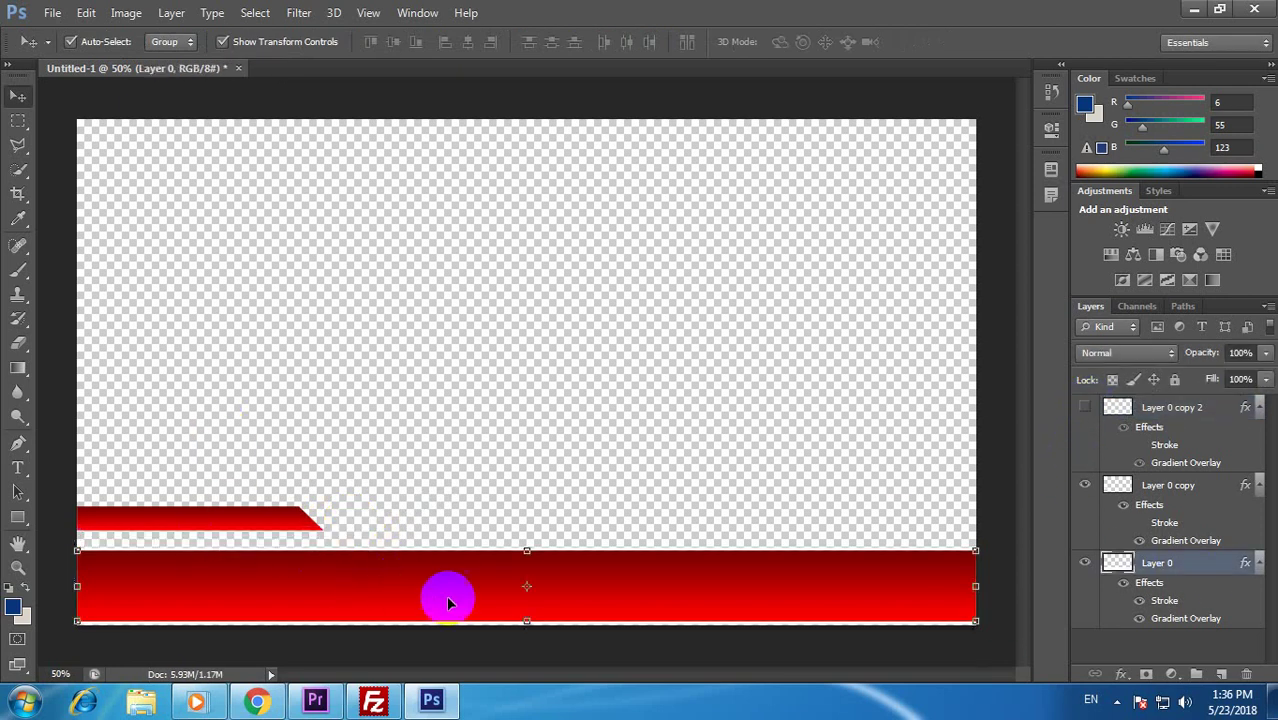
drag(531, 597, 545, 465)
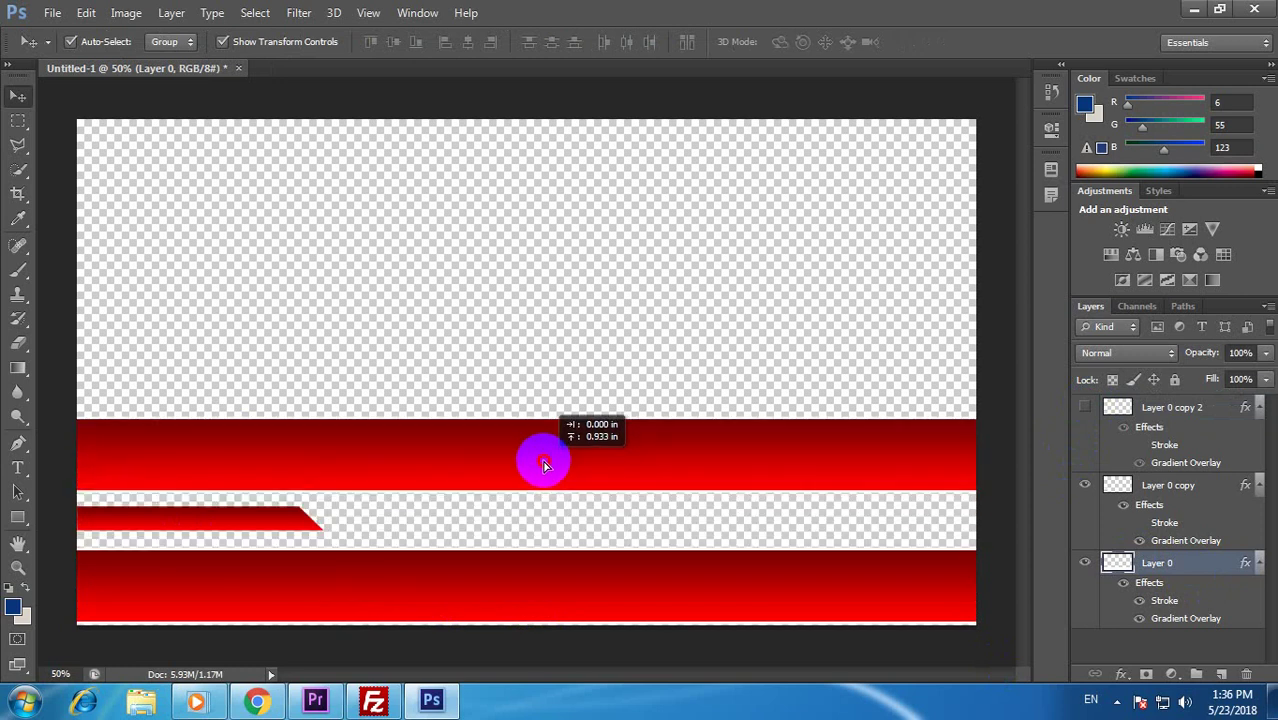
drag(652, 477, 660, 537)
key(ctrl+t)
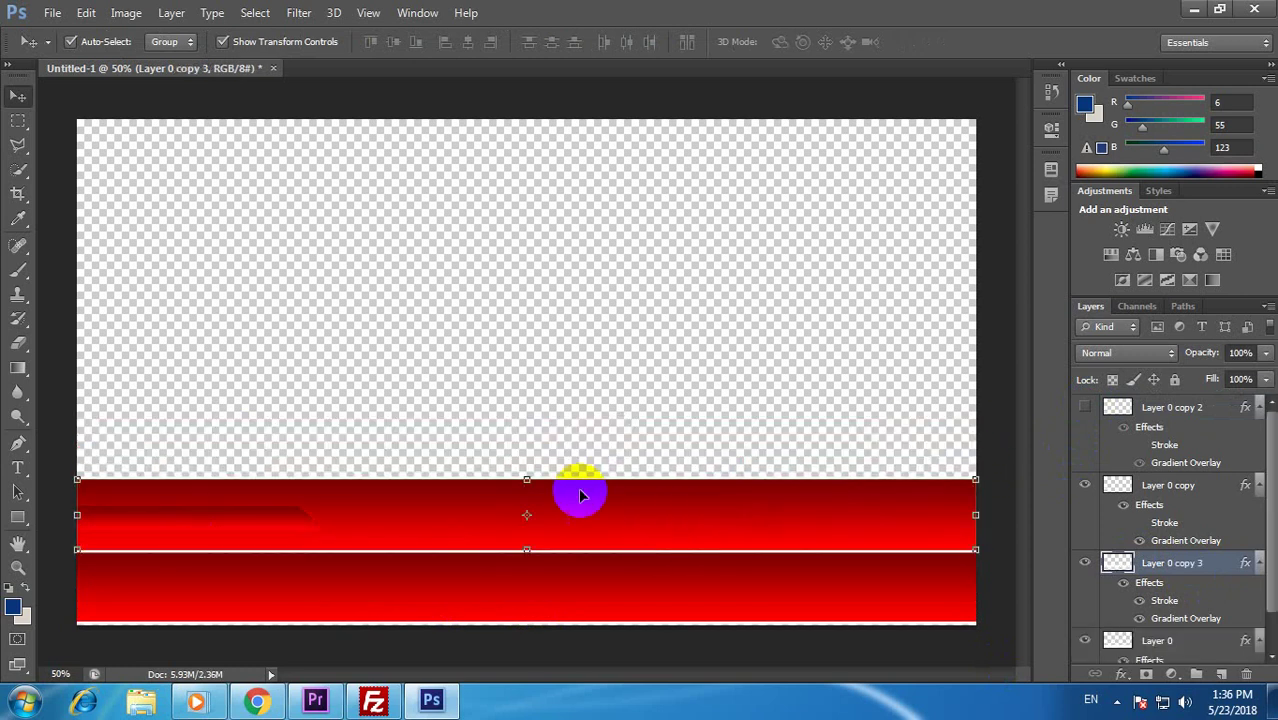
drag(530, 479, 530, 528)
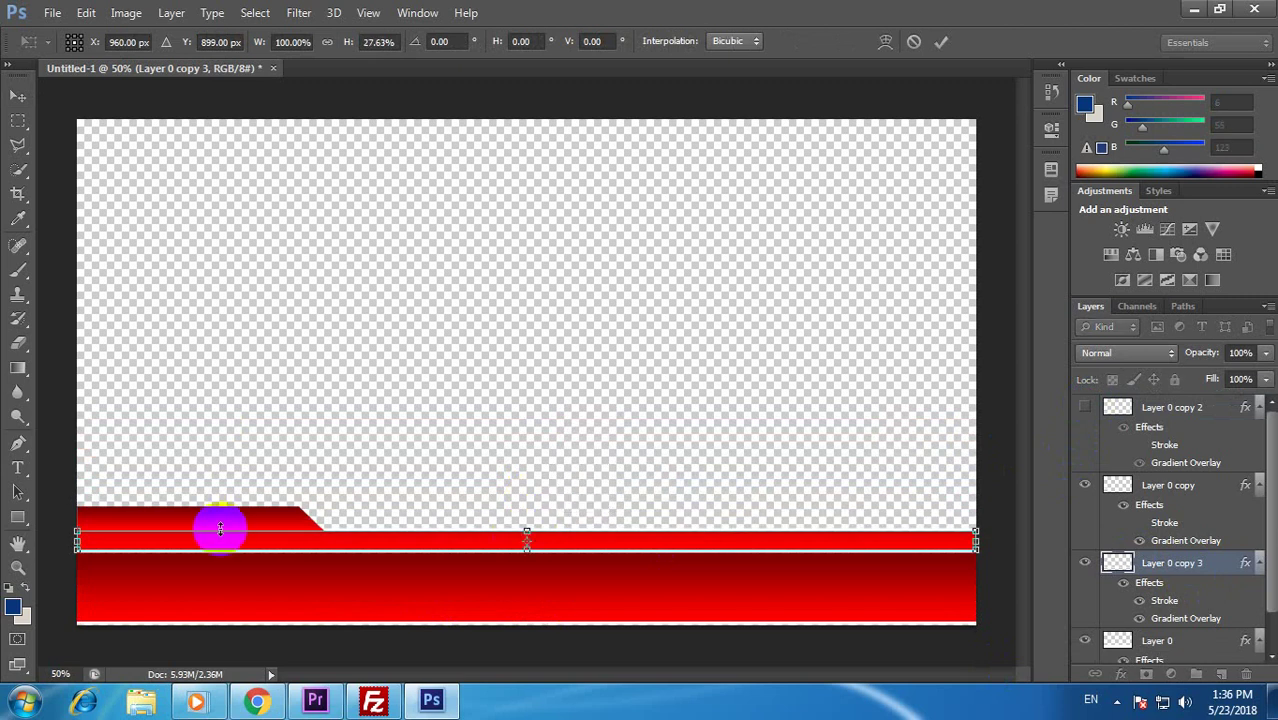
double_click(220, 524)
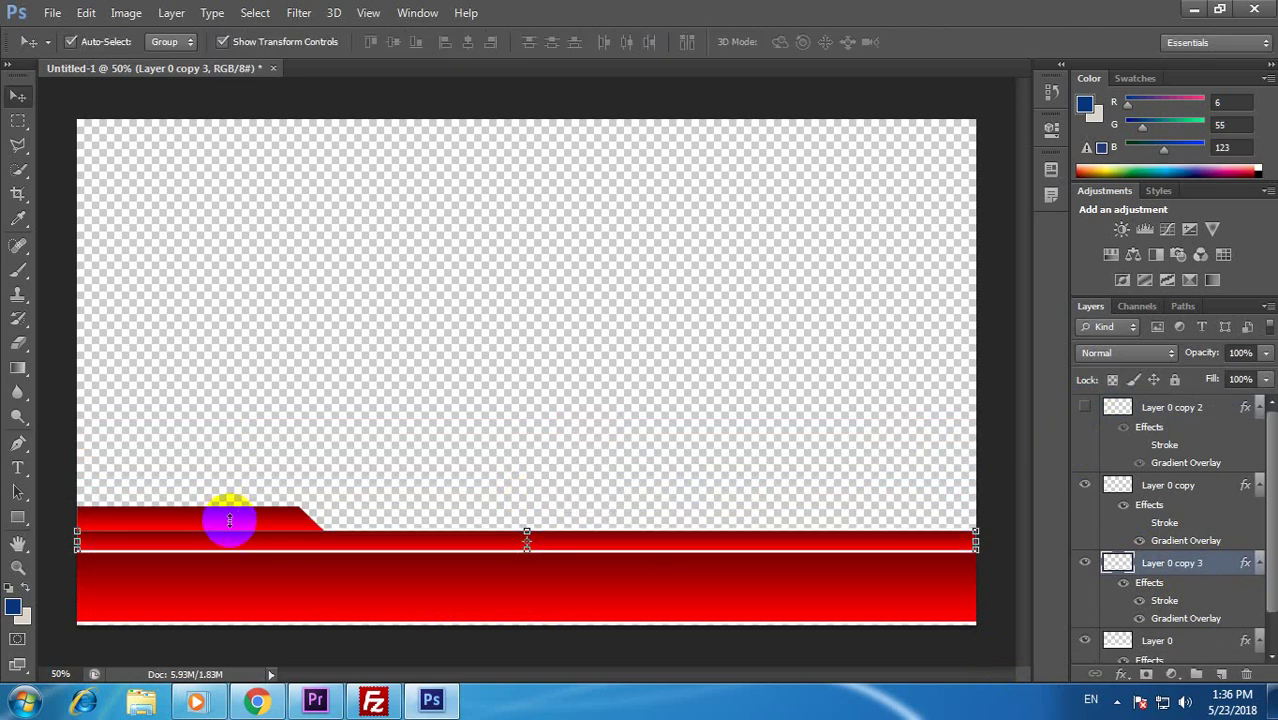
click(1113, 412)
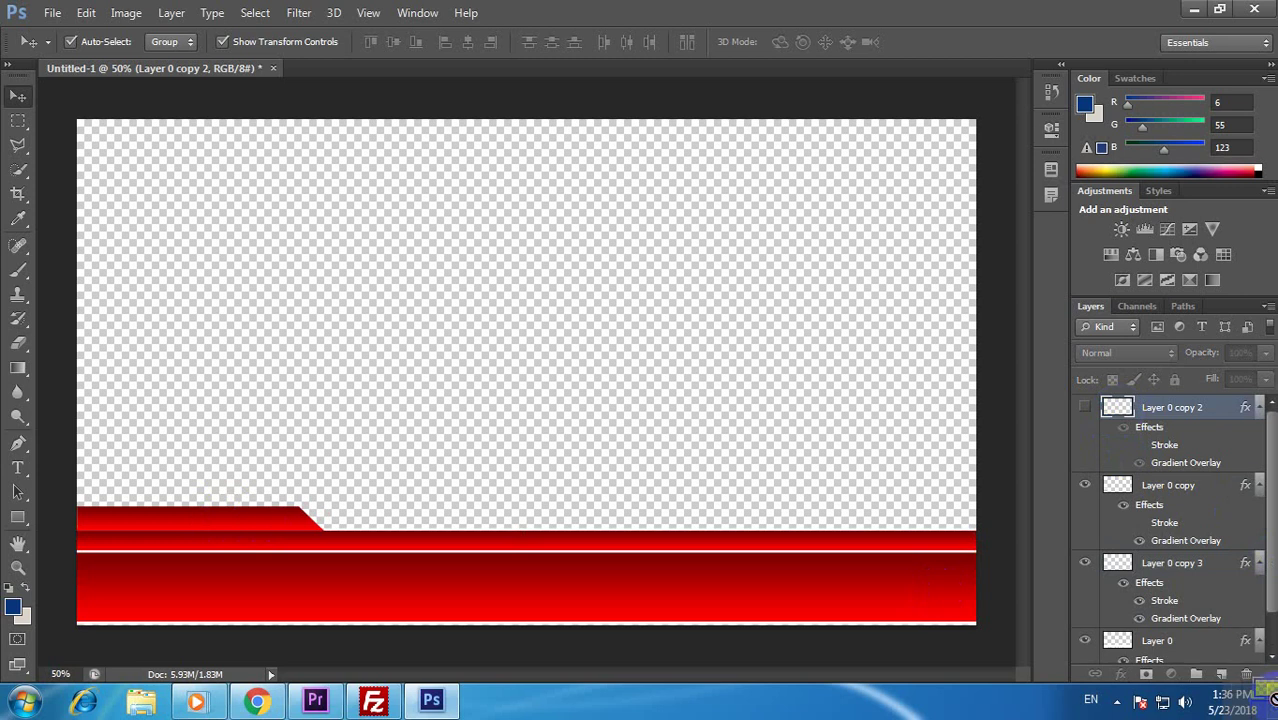
Open the thin stripe's Gradient Overlay and load the Foreground to Background gradient
scroll(1250, 660, down, 2)
click(1117, 445)
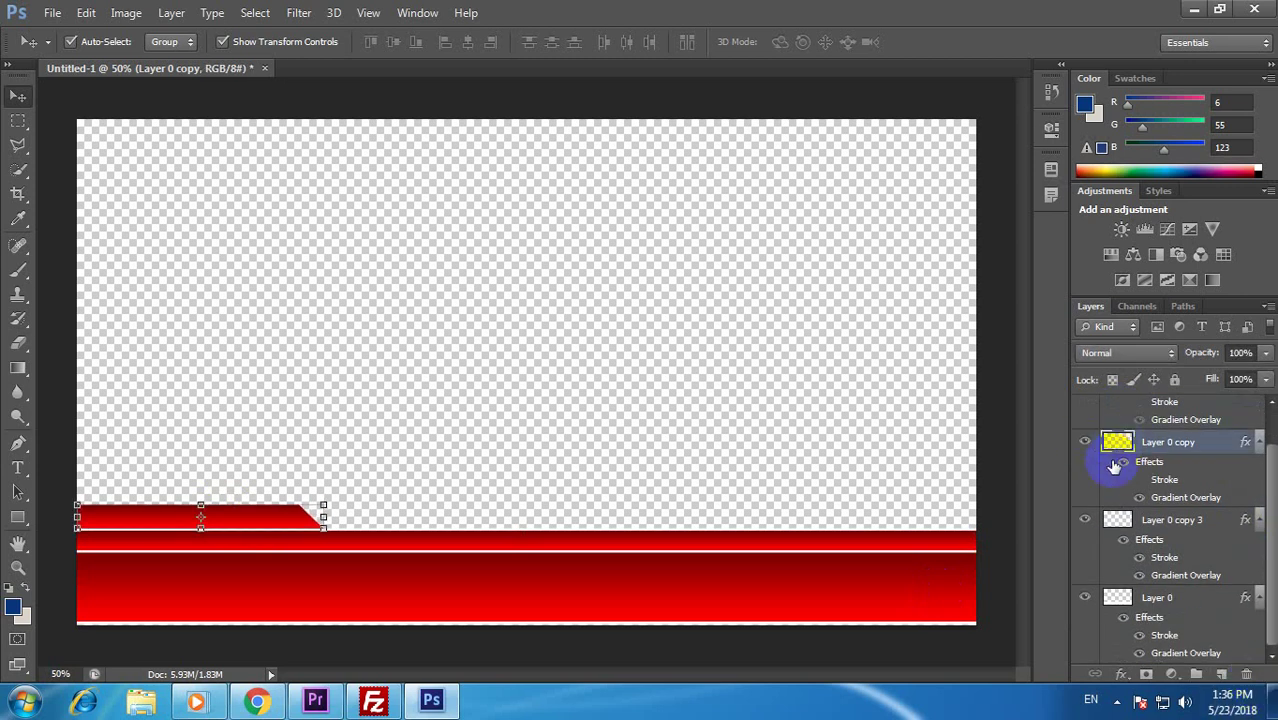
click(835, 534)
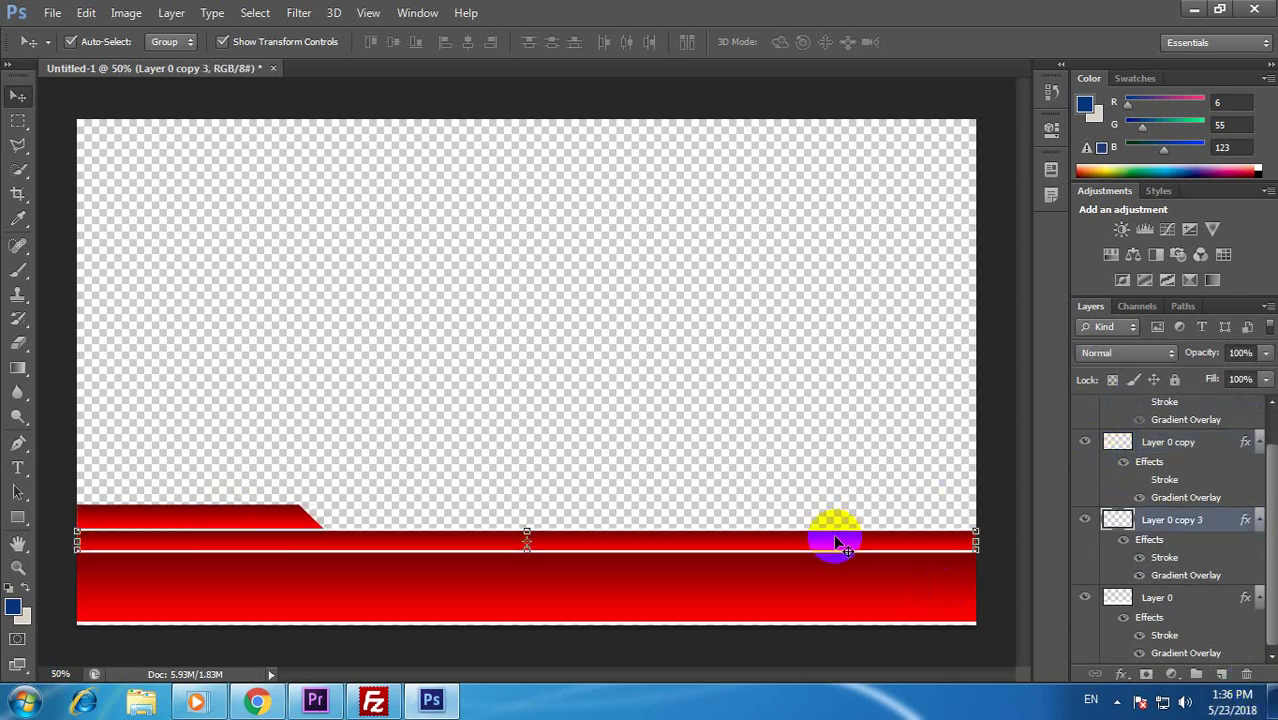
double_click(1231, 546)
click(787, 362)
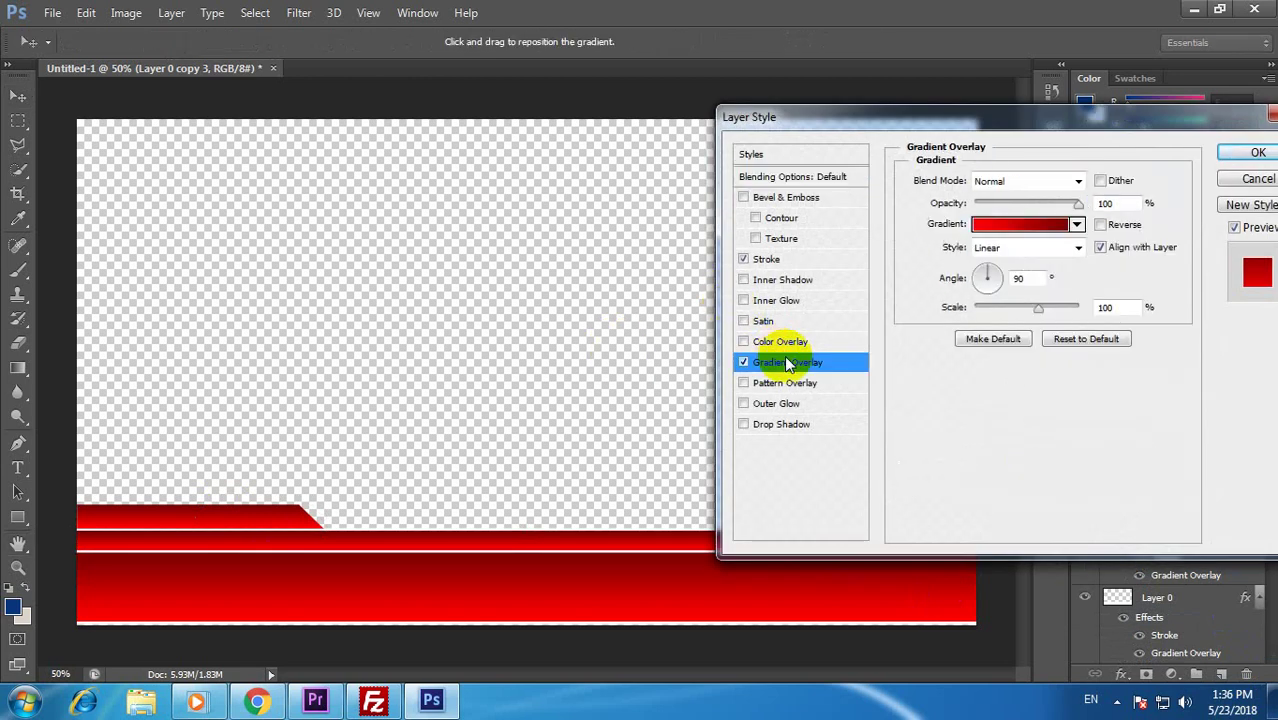
click(1045, 222)
click(869, 285)
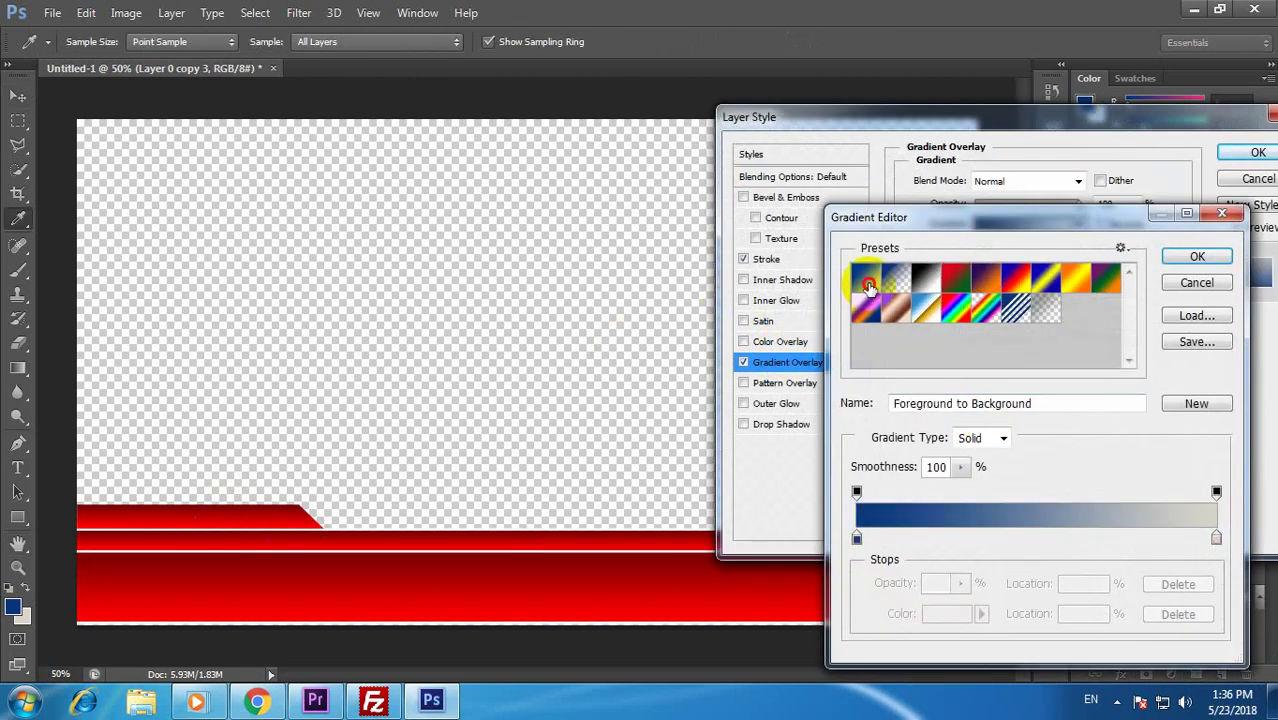
Make the gradient stops saturated blue and apply the overlay to the stripe
click(856, 538)
click(1216, 538)
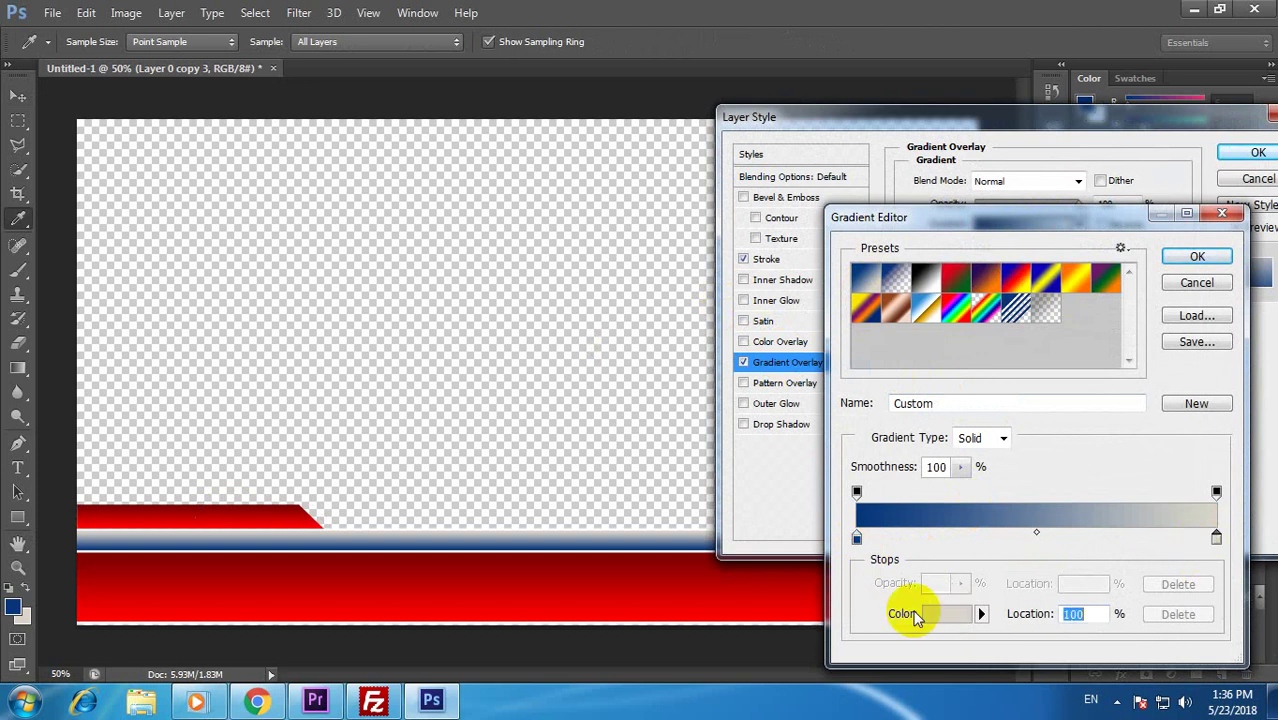
click(946, 614)
click(1062, 290)
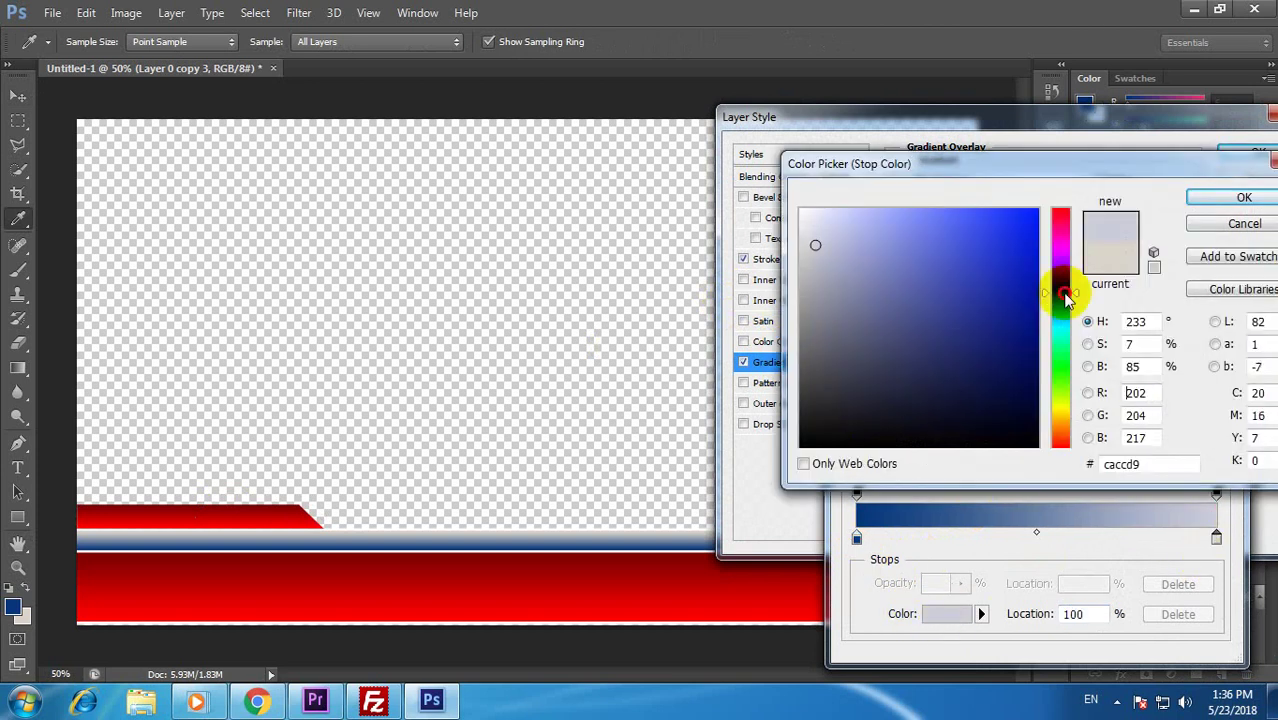
drag(1036, 212, 1104, 194)
click(1238, 198)
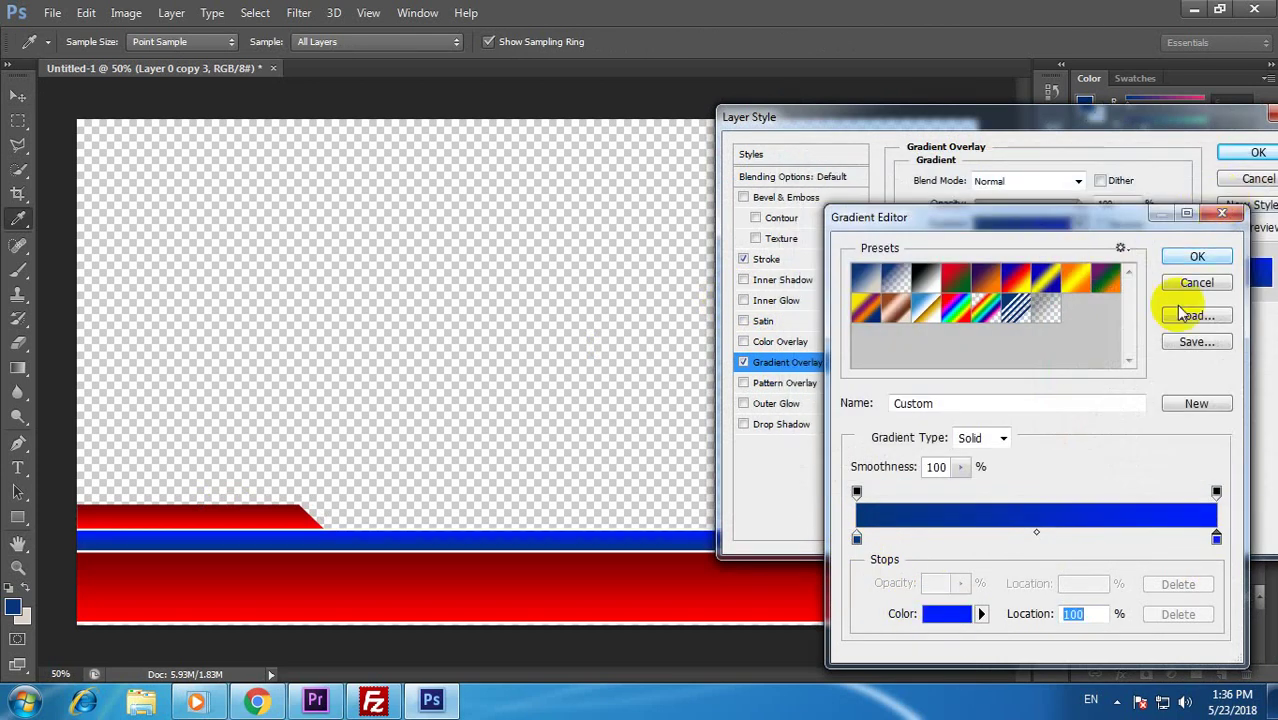
click(1188, 260)
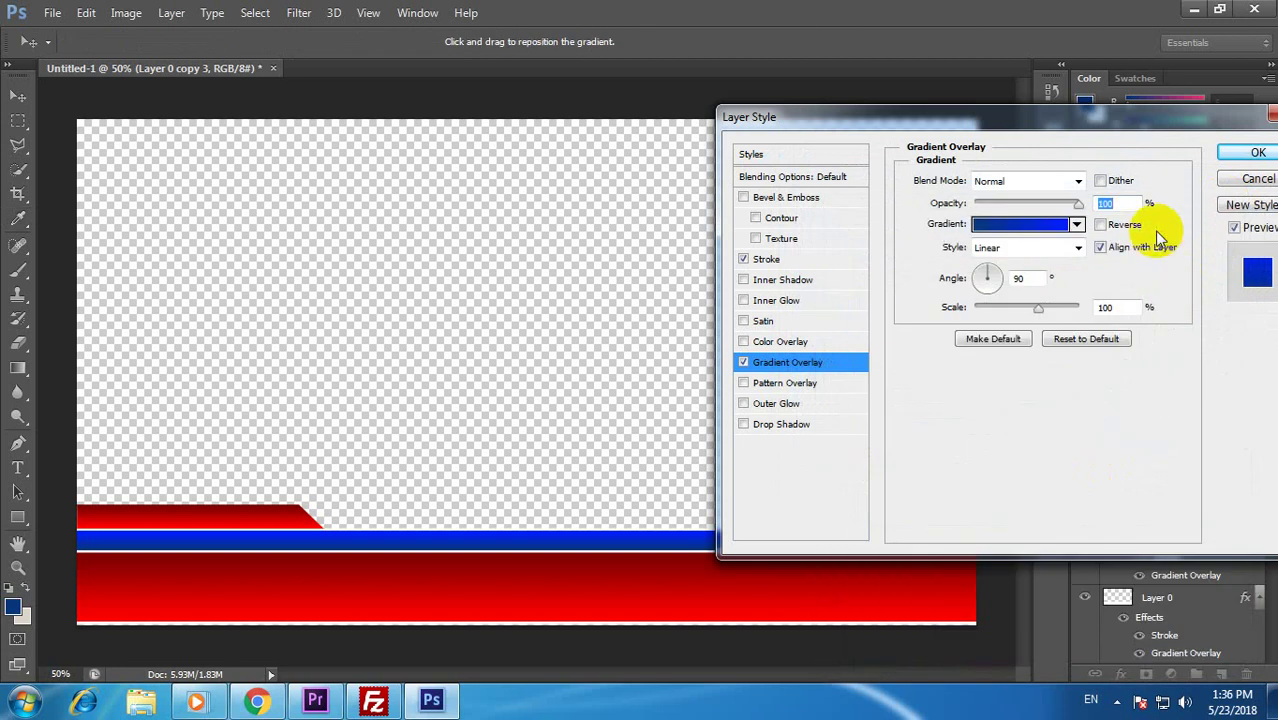
click(1245, 155)
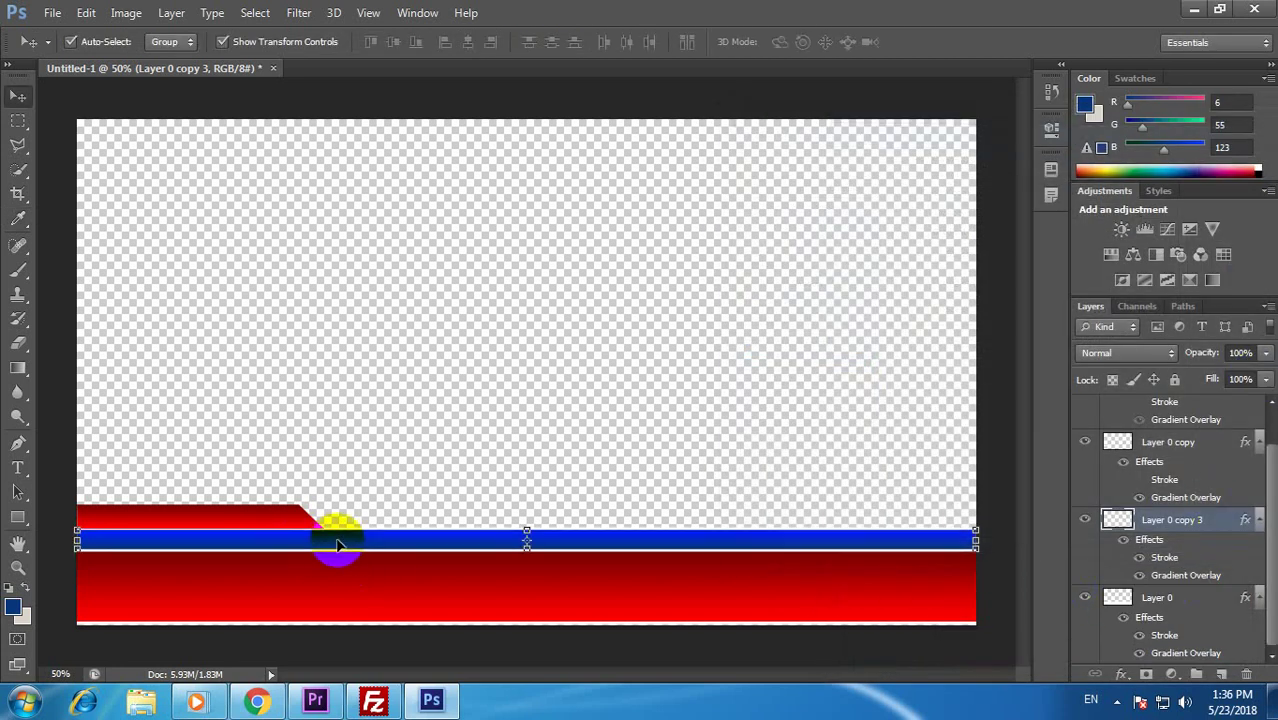
Stretch the blue stripe taller upward and nudge the slanted tab up onto it
drag(527, 530, 527, 518)
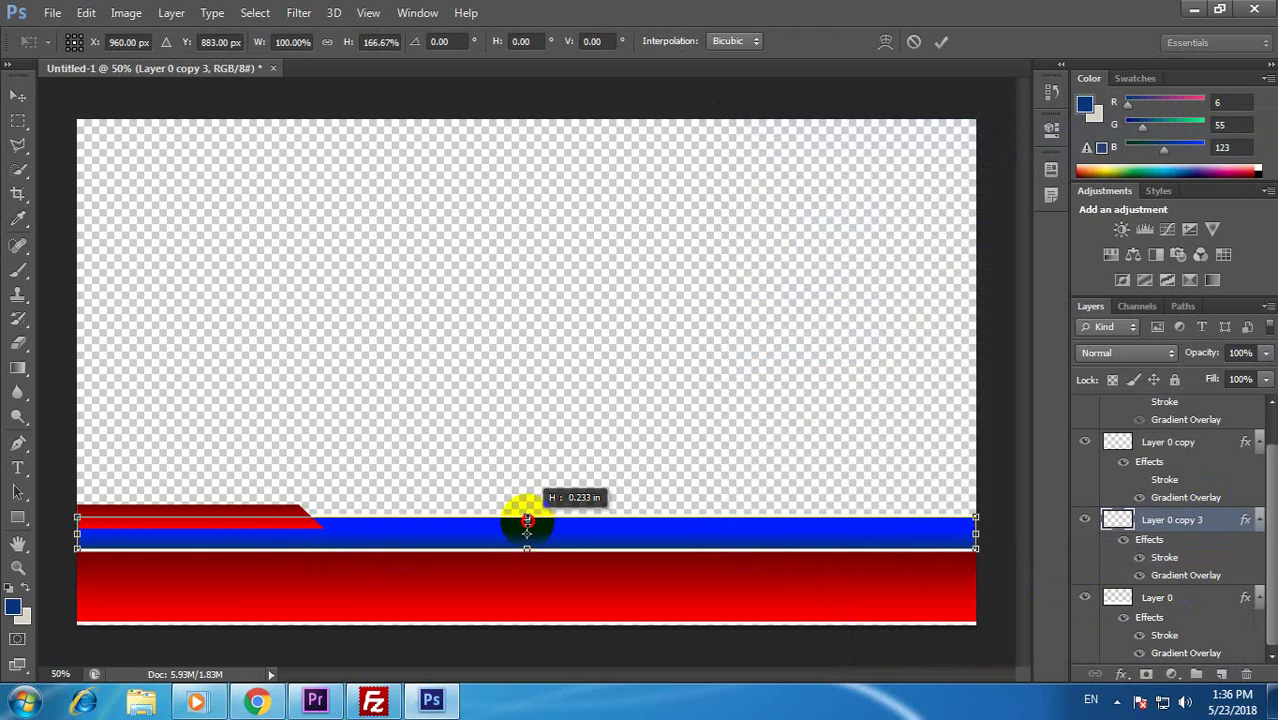
key(Return)
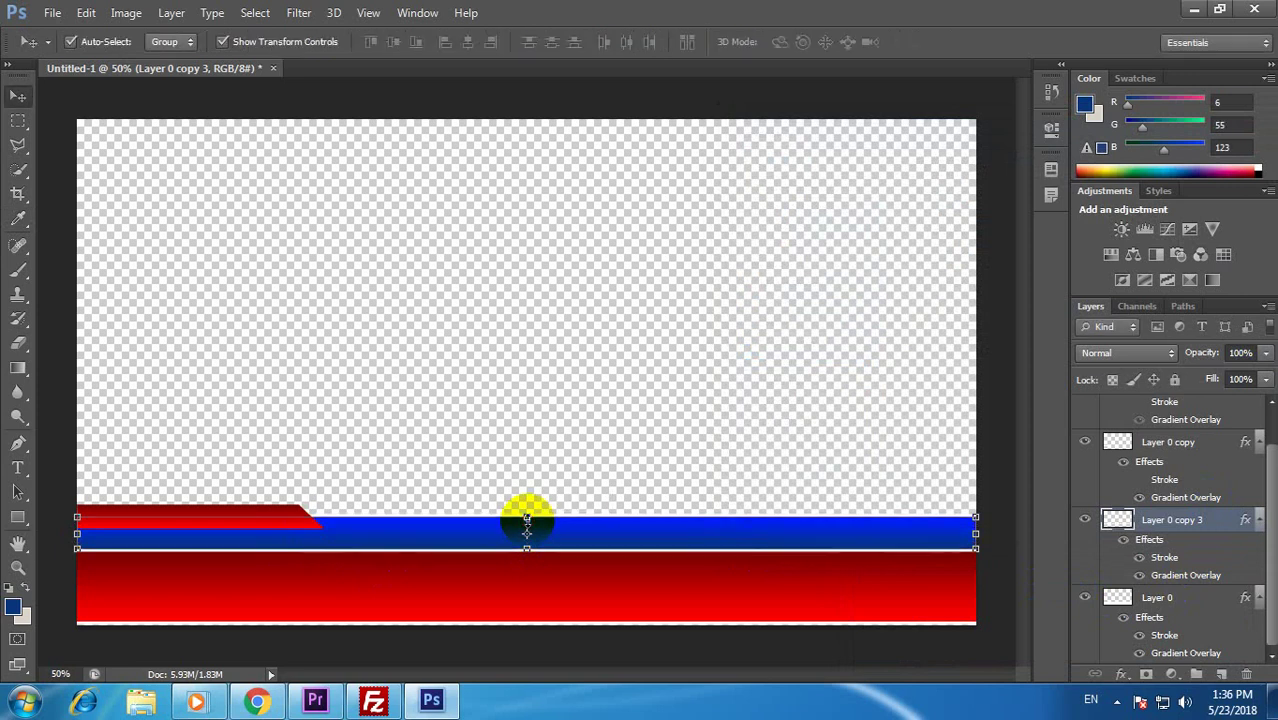
click(1115, 602)
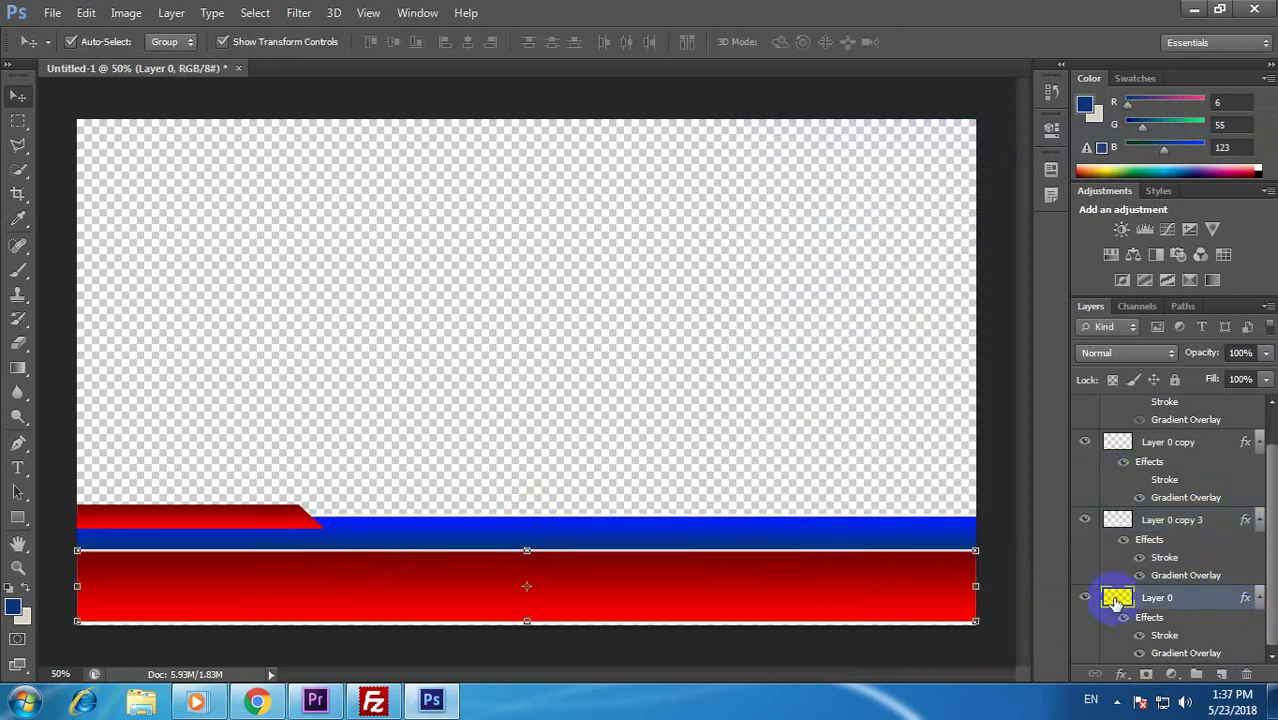
click(205, 515)
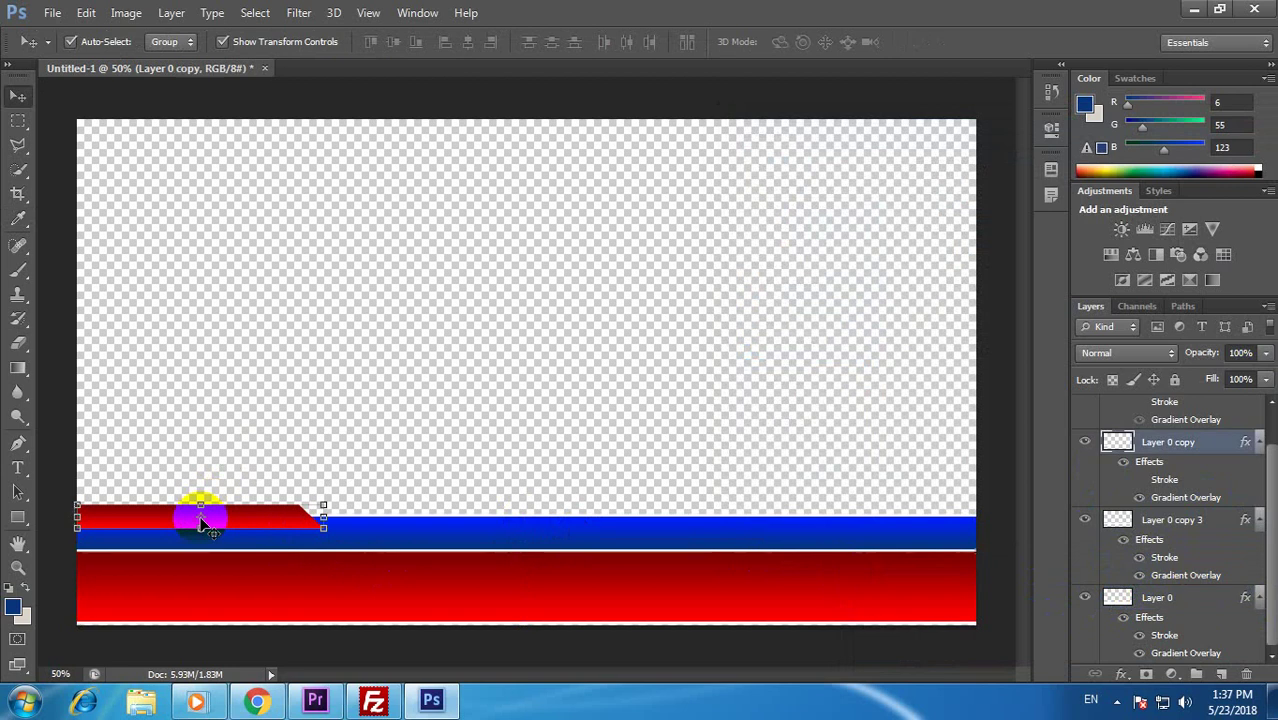
key(Up)
key(Up)
key(Up)
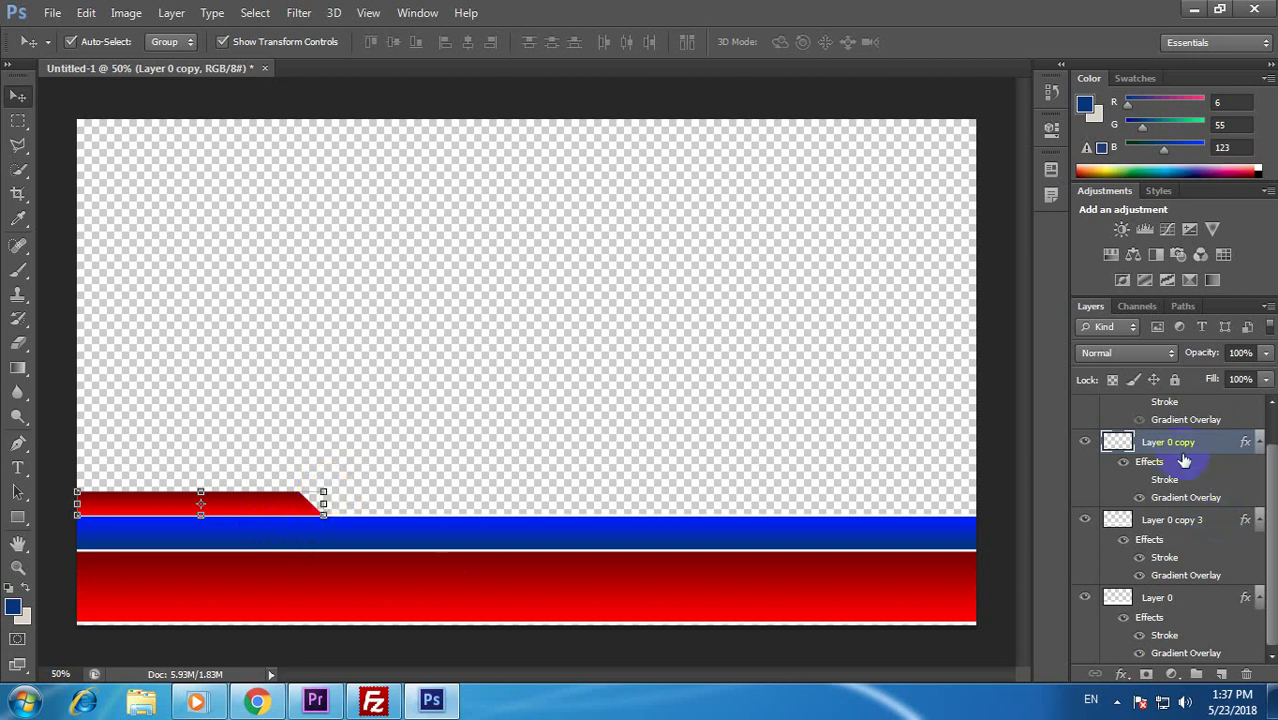
Give Layer 0 copy an Orange, Yellow, Orange Gradient Overlay with the yellow stop moved to 0%
double_click(1224, 456)
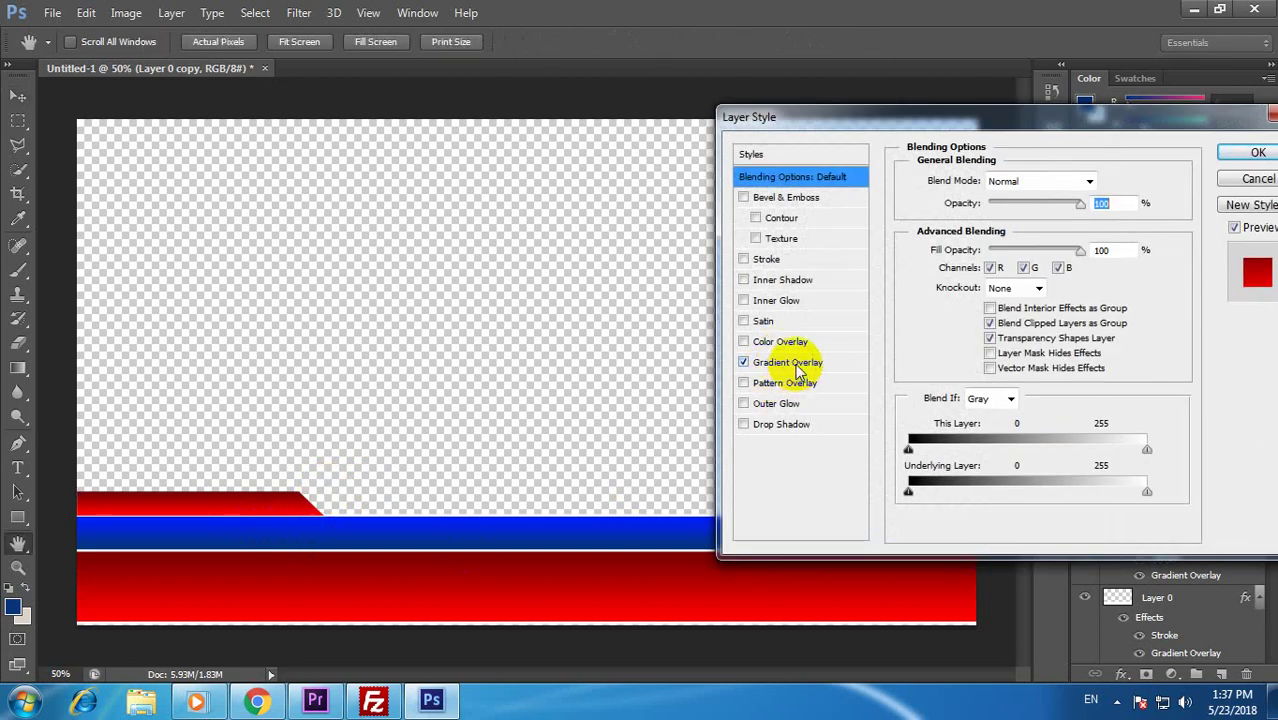
click(797, 364)
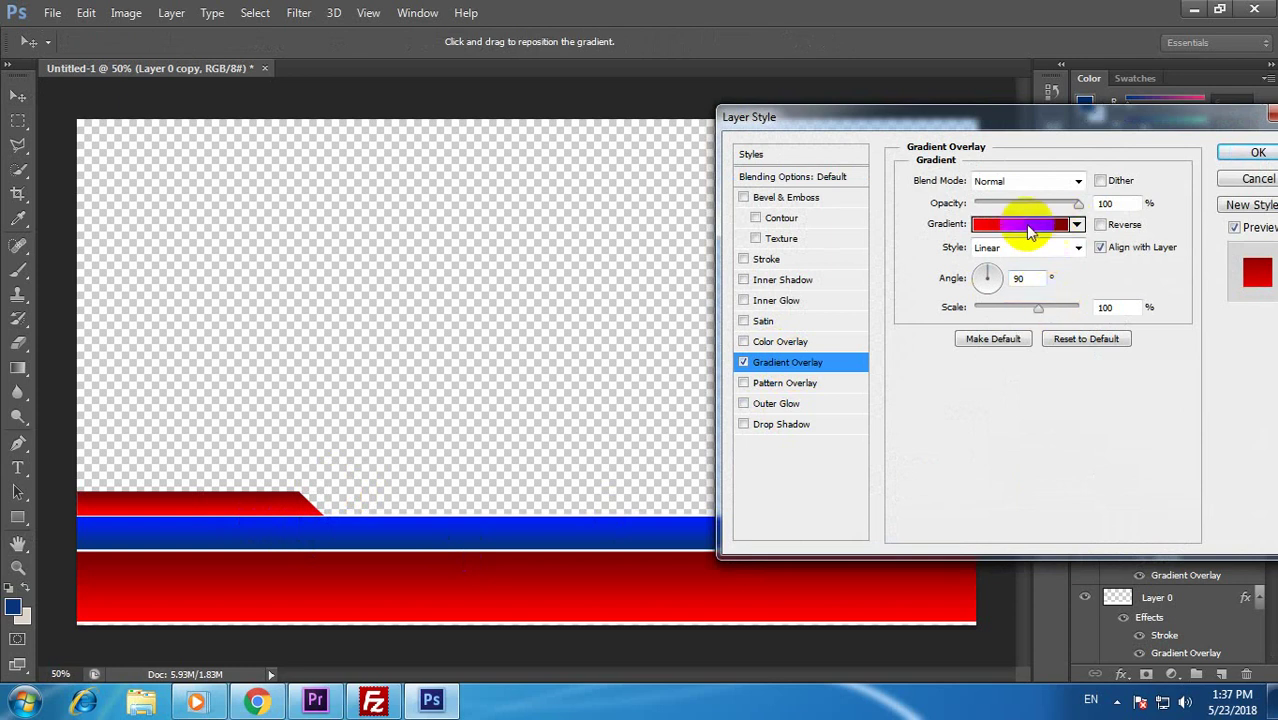
click(1026, 226)
click(1073, 284)
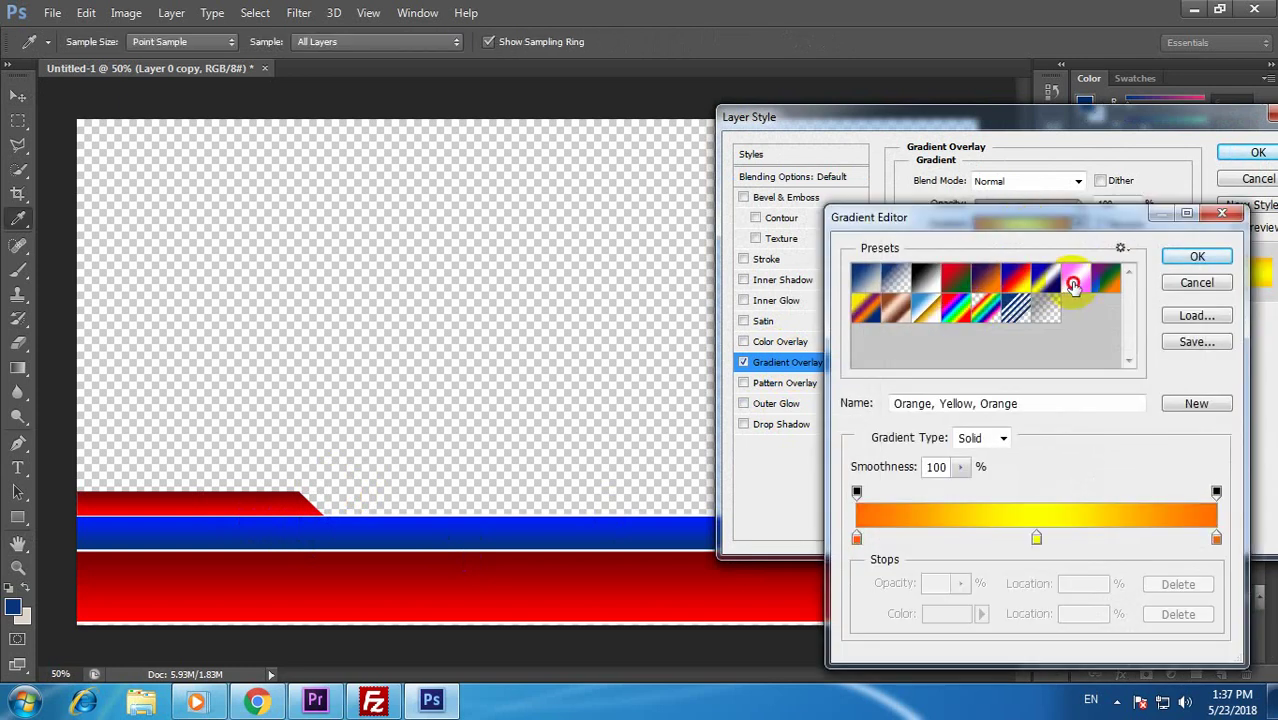
drag(1036, 540, 836, 540)
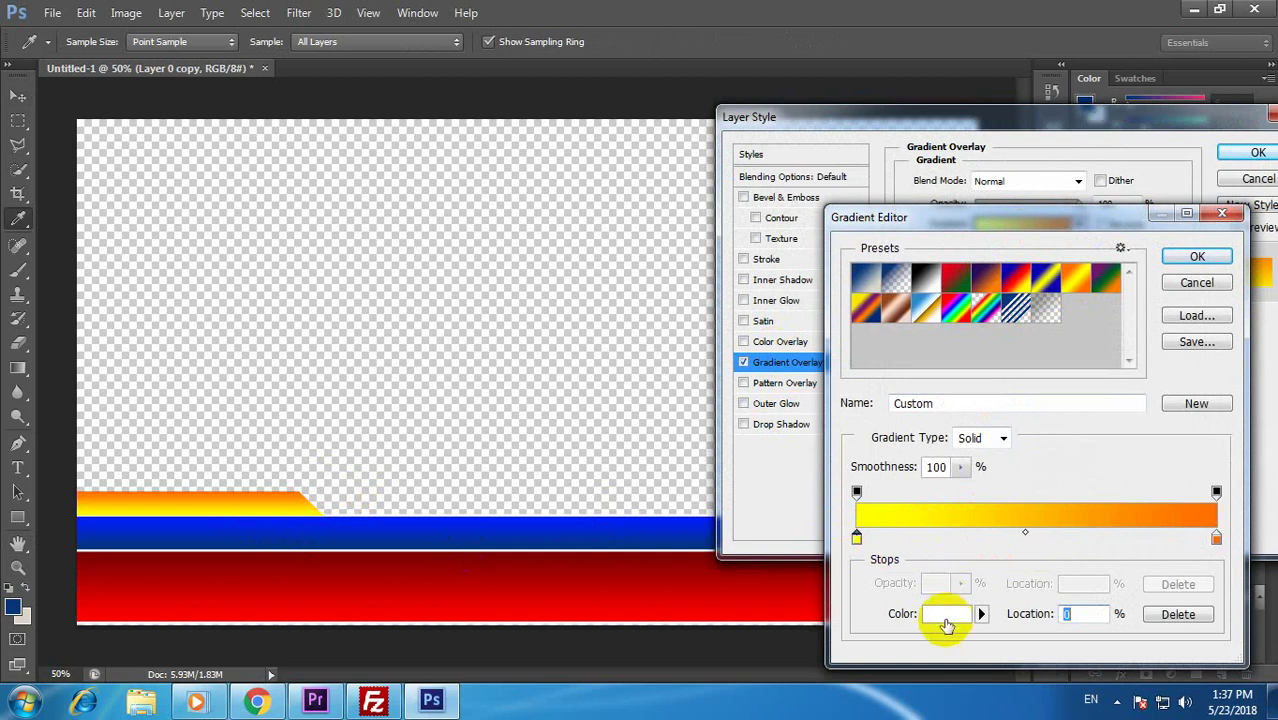
Try other stop colours, keep yellow, and apply the yellow-to-orange overlay to the tab
click(946, 616)
click(1036, 302)
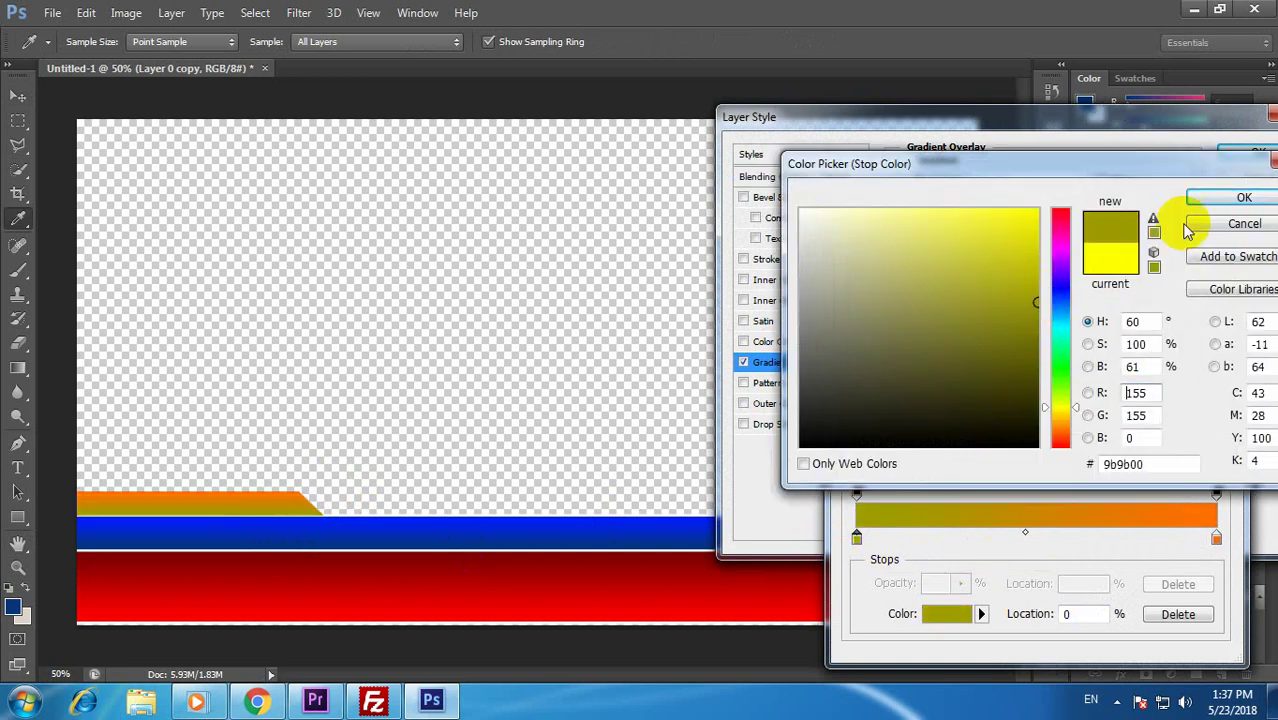
drag(1050, 290, 1032, 212)
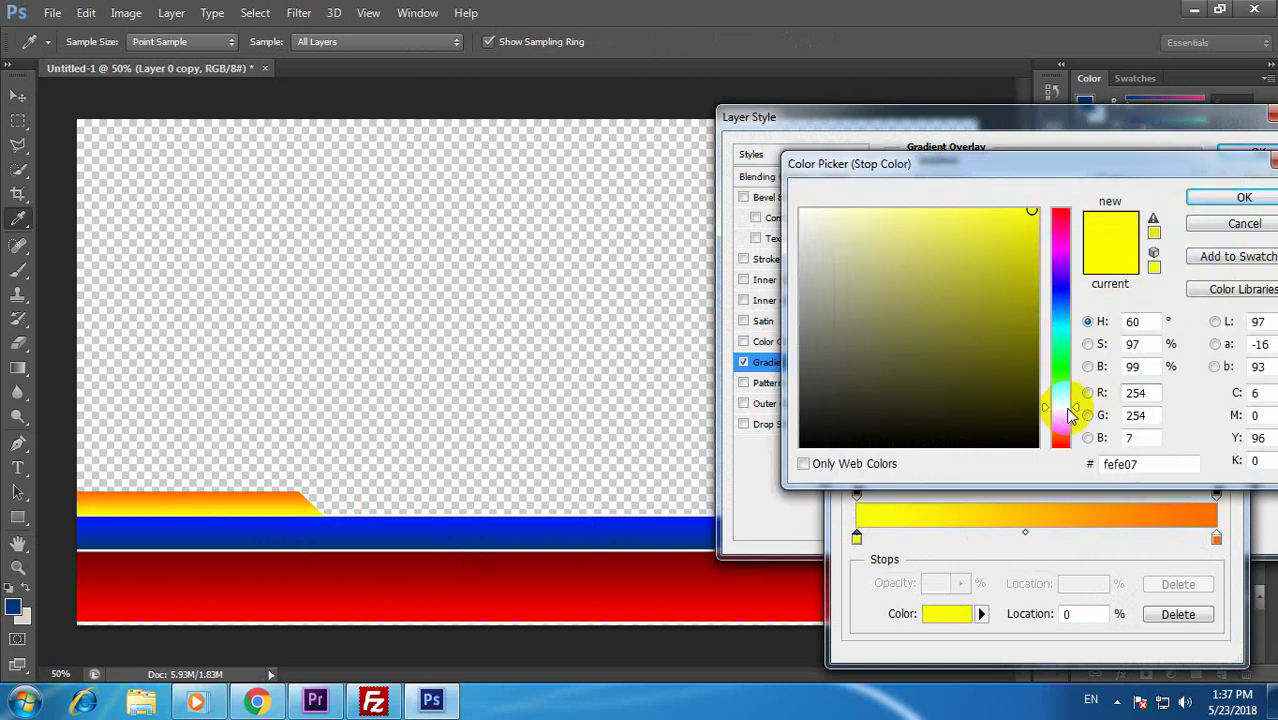
mouse_move(1070, 415)
mouse_down()
mouse_move(1061, 391)
mouse_move(1098, 334)
mouse_move(1123, 146)
mouse_move(1065, 183)
mouse_up()
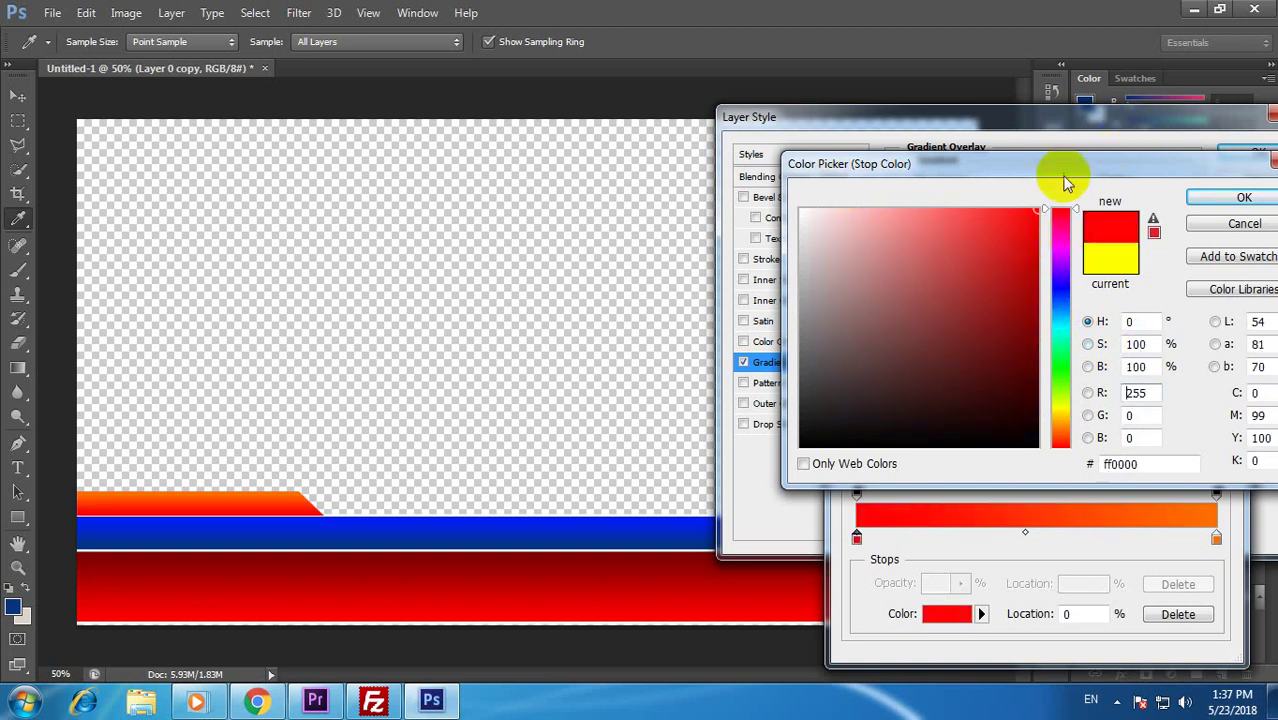
click(1218, 223)
click(1222, 214)
mouse_move(256, 702)
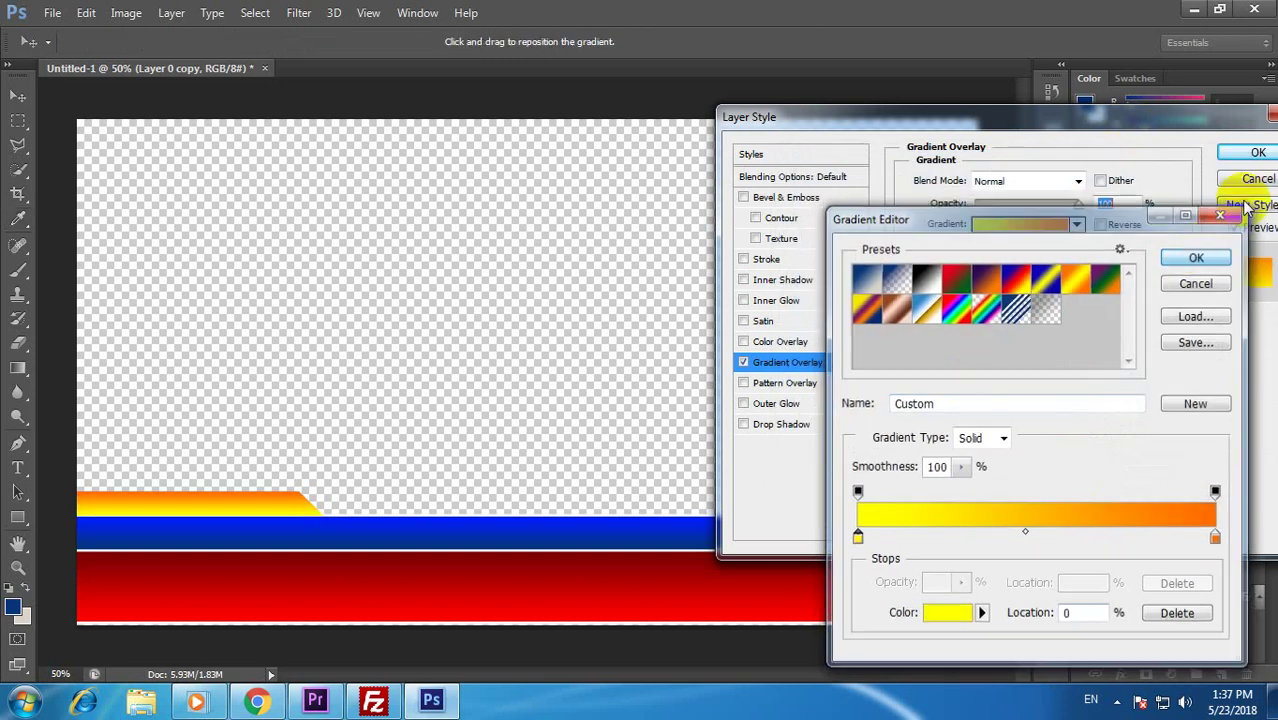
click(1258, 152)
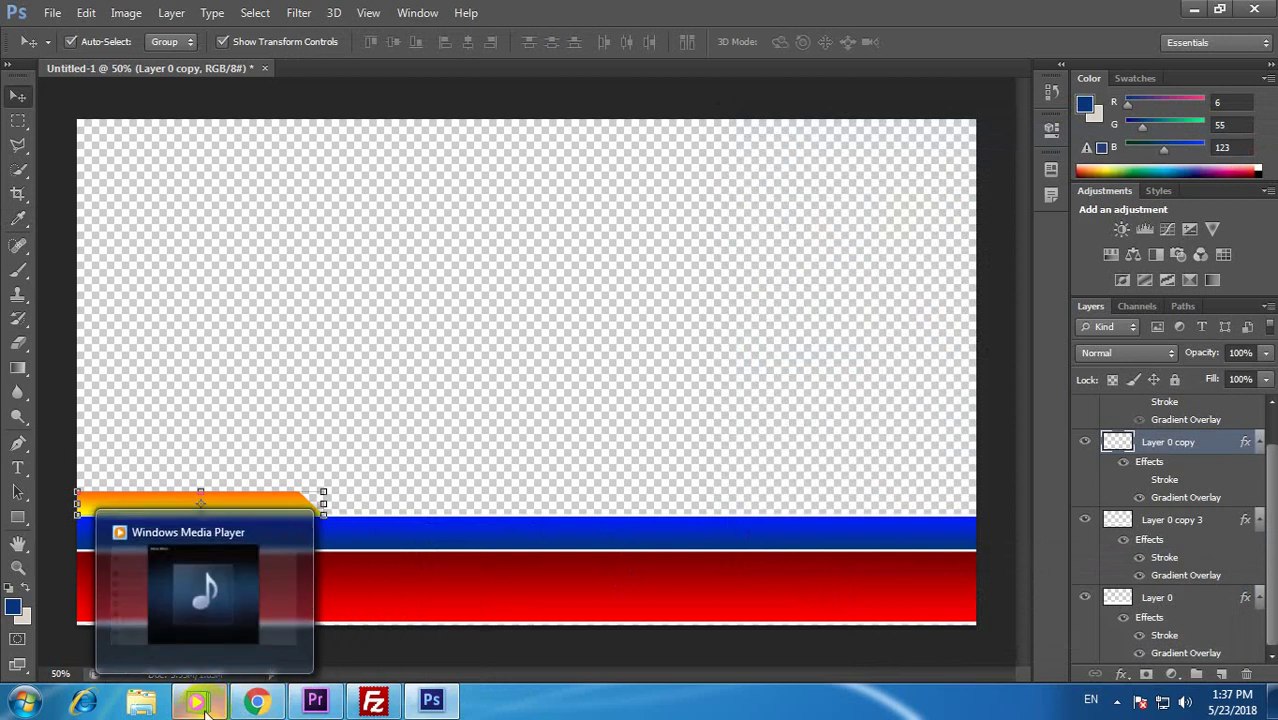